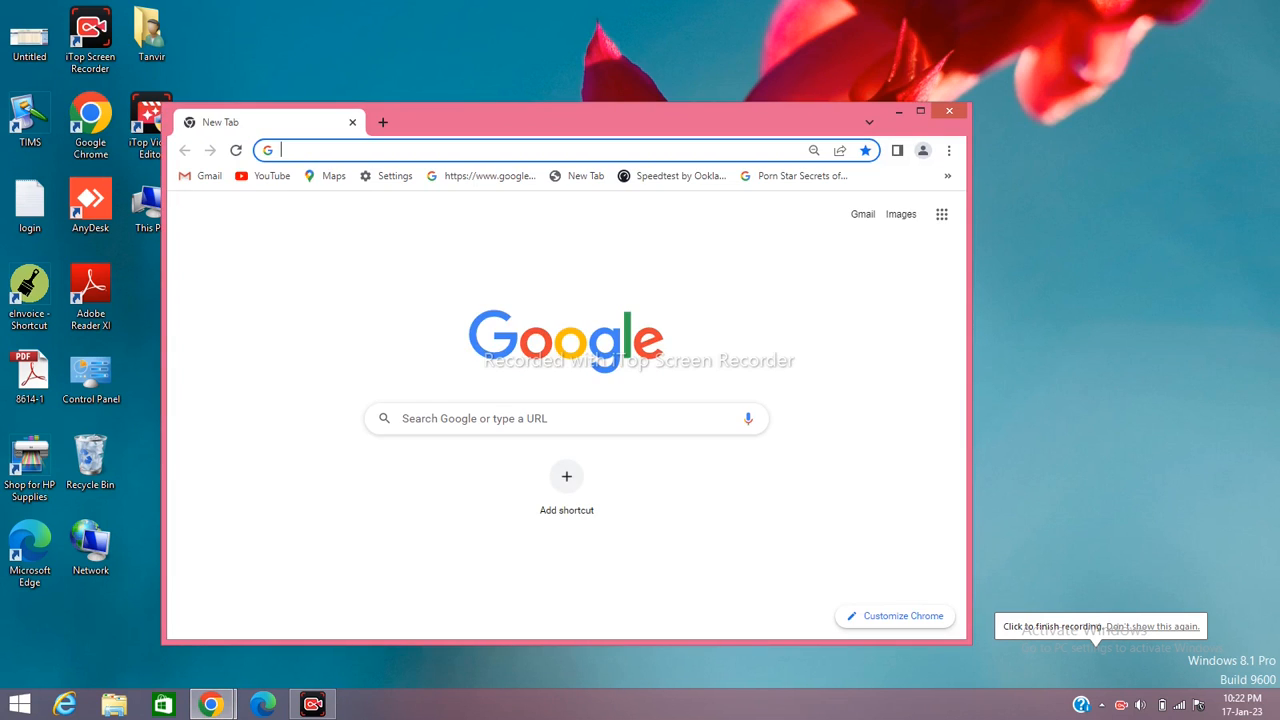
# Maximize Chrome, search Google for 'fbr iris' and open the IRIS - FBR result
pyautogui.click(920, 111)
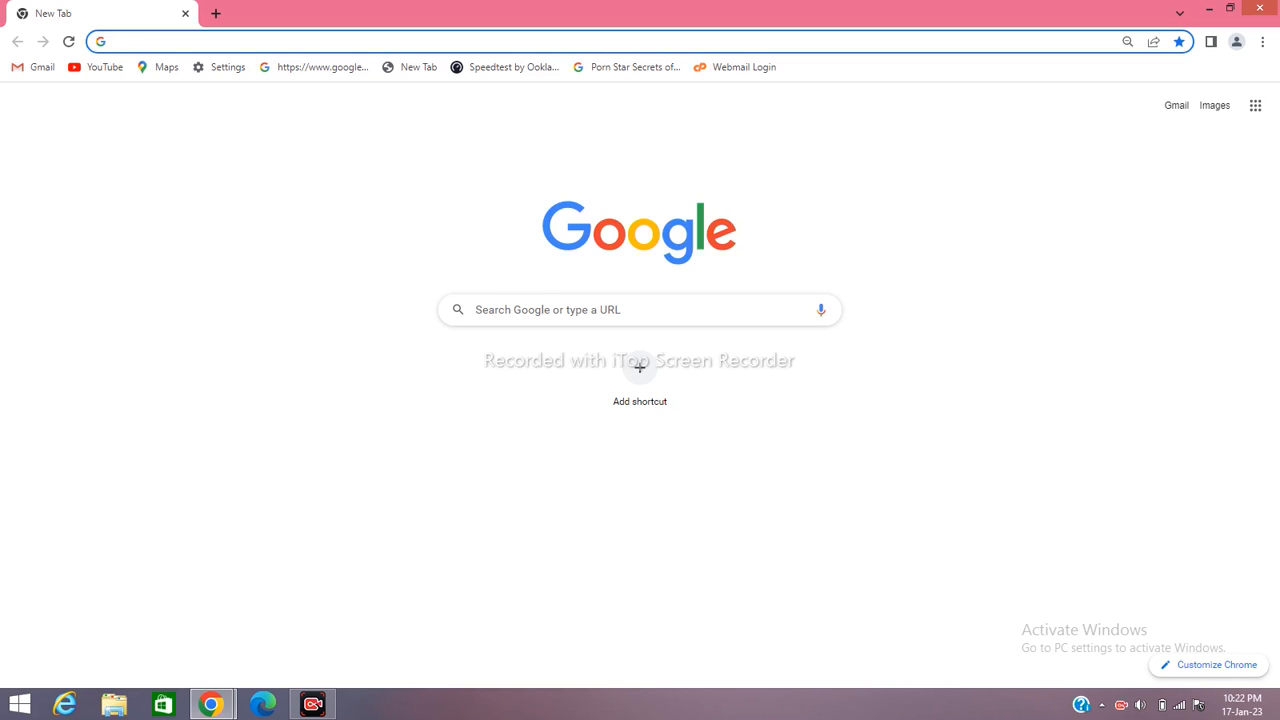
pyautogui.click(640, 310)
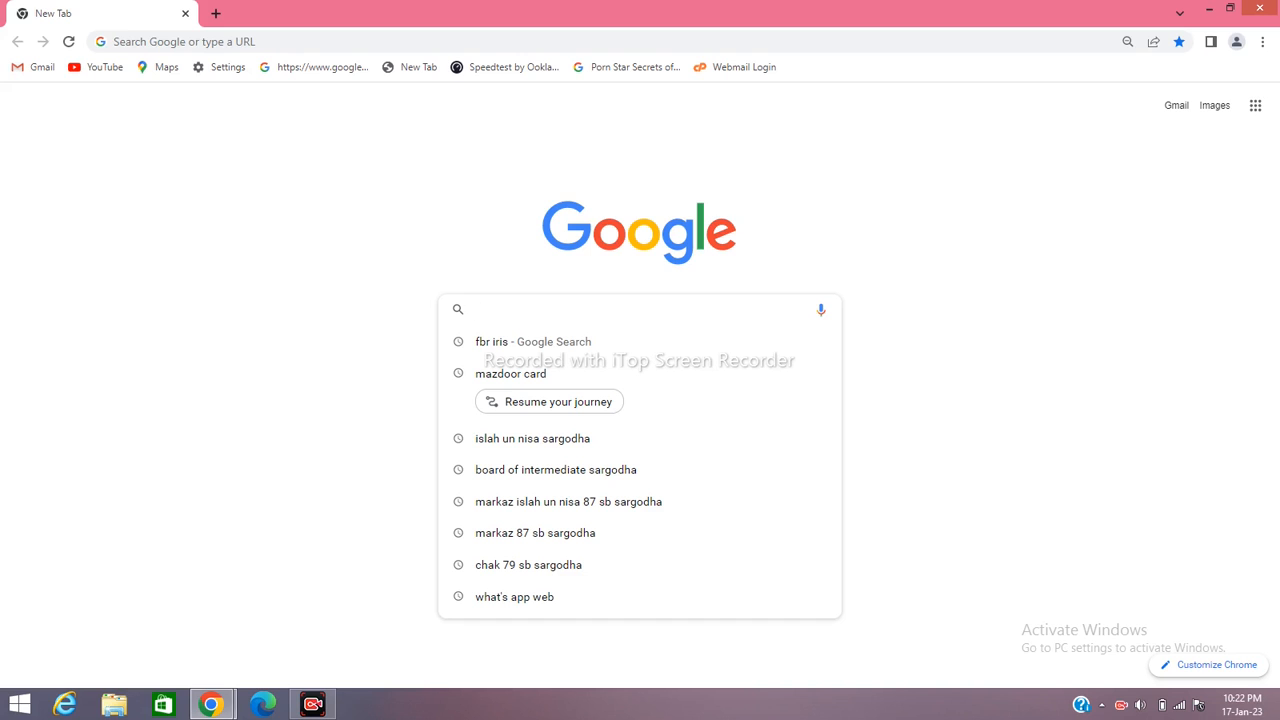
pyautogui.write('fbr')
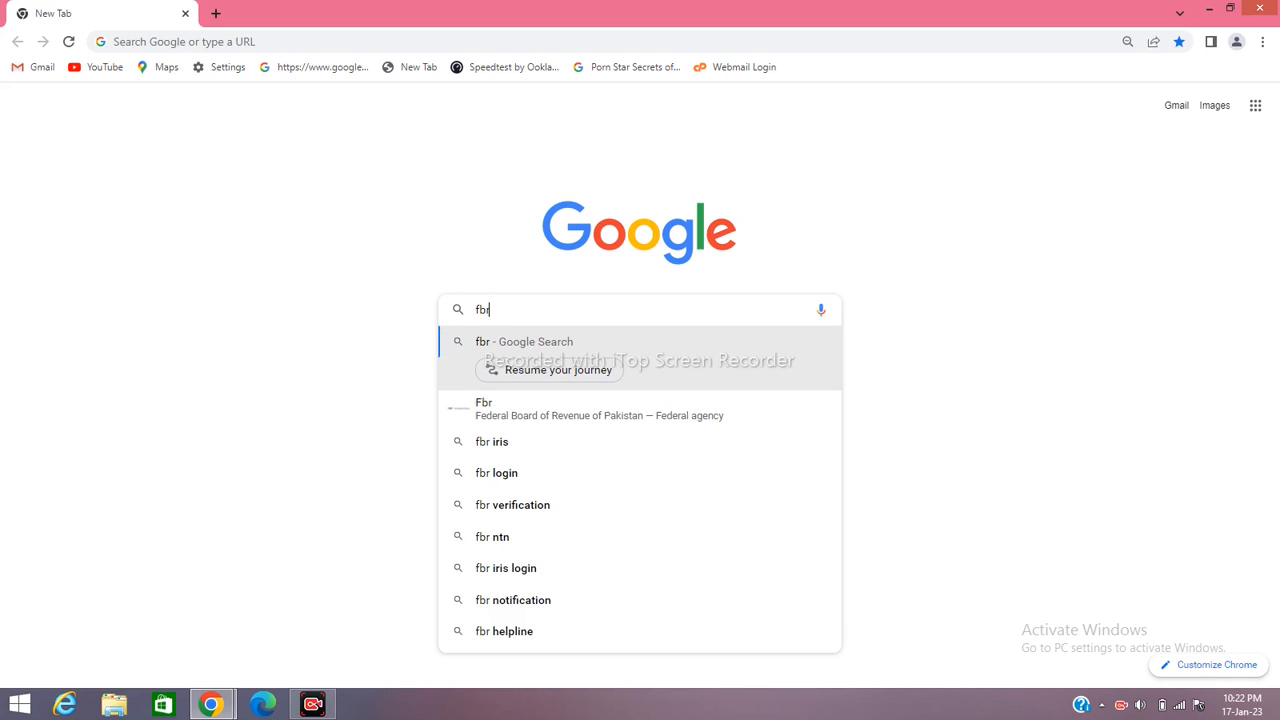
pyautogui.press('Down')
pyautogui.press('Down')
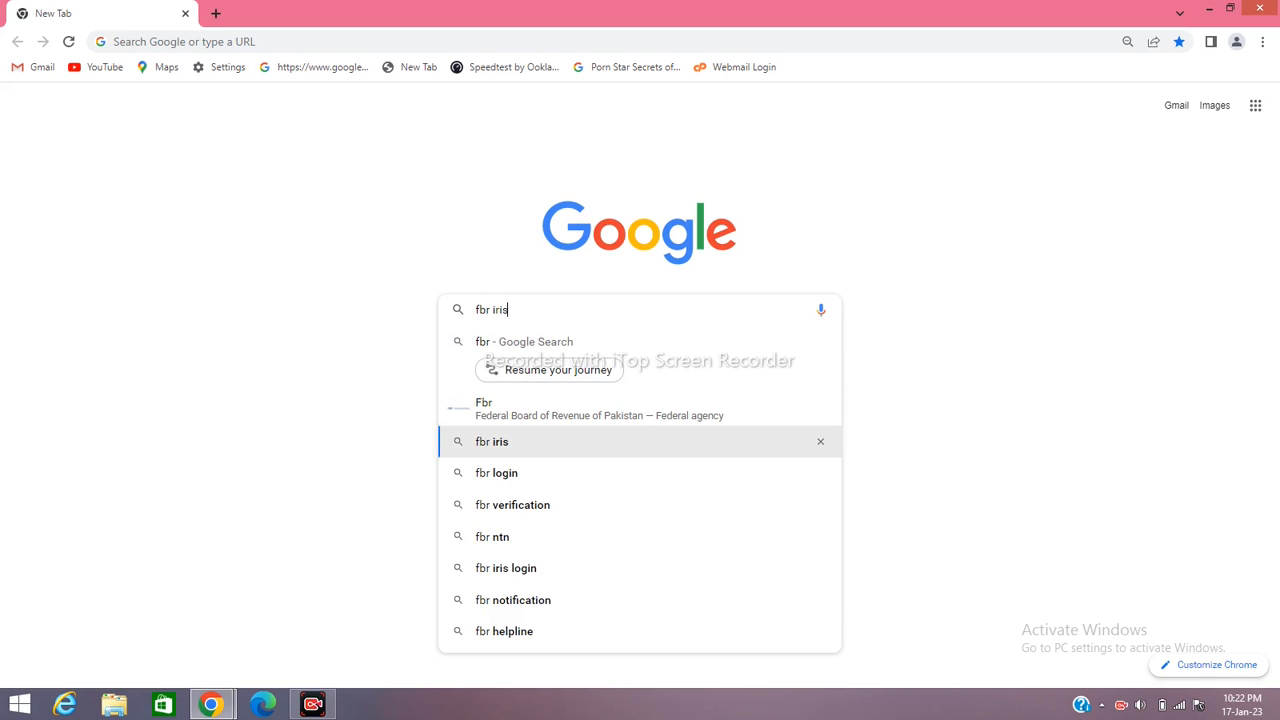
pyautogui.press('Return')
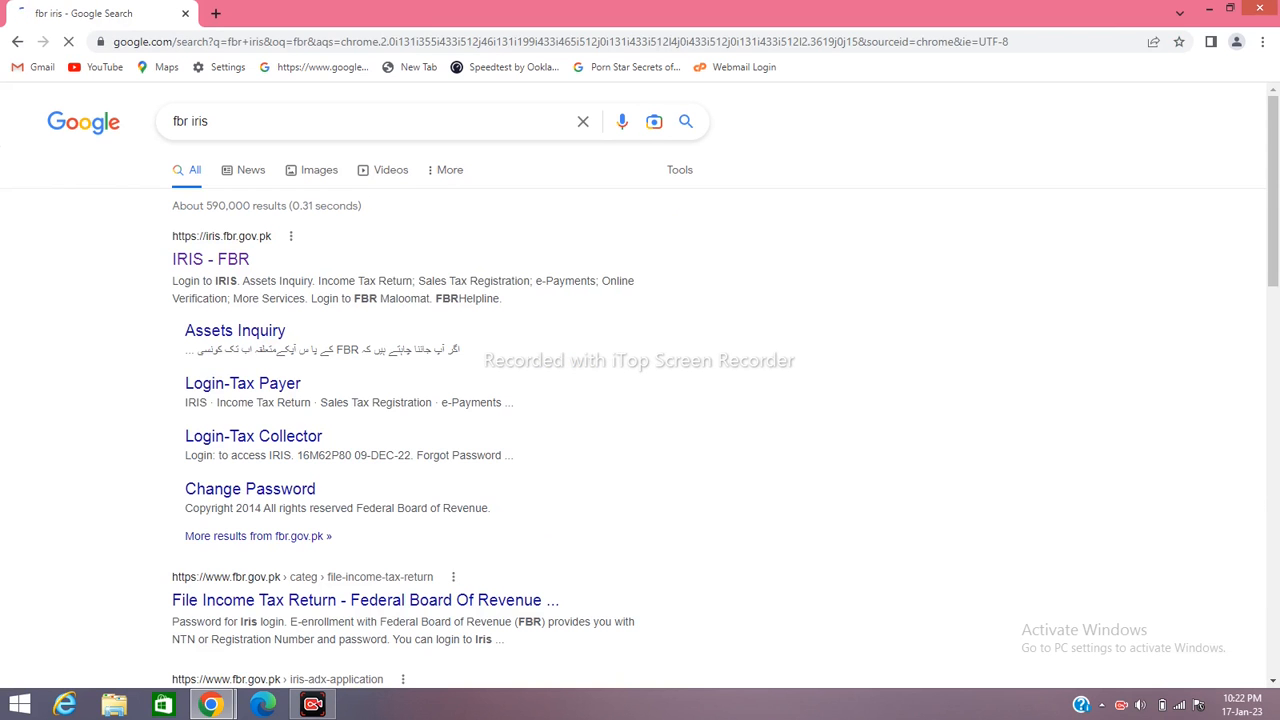
pyautogui.click(211, 260)
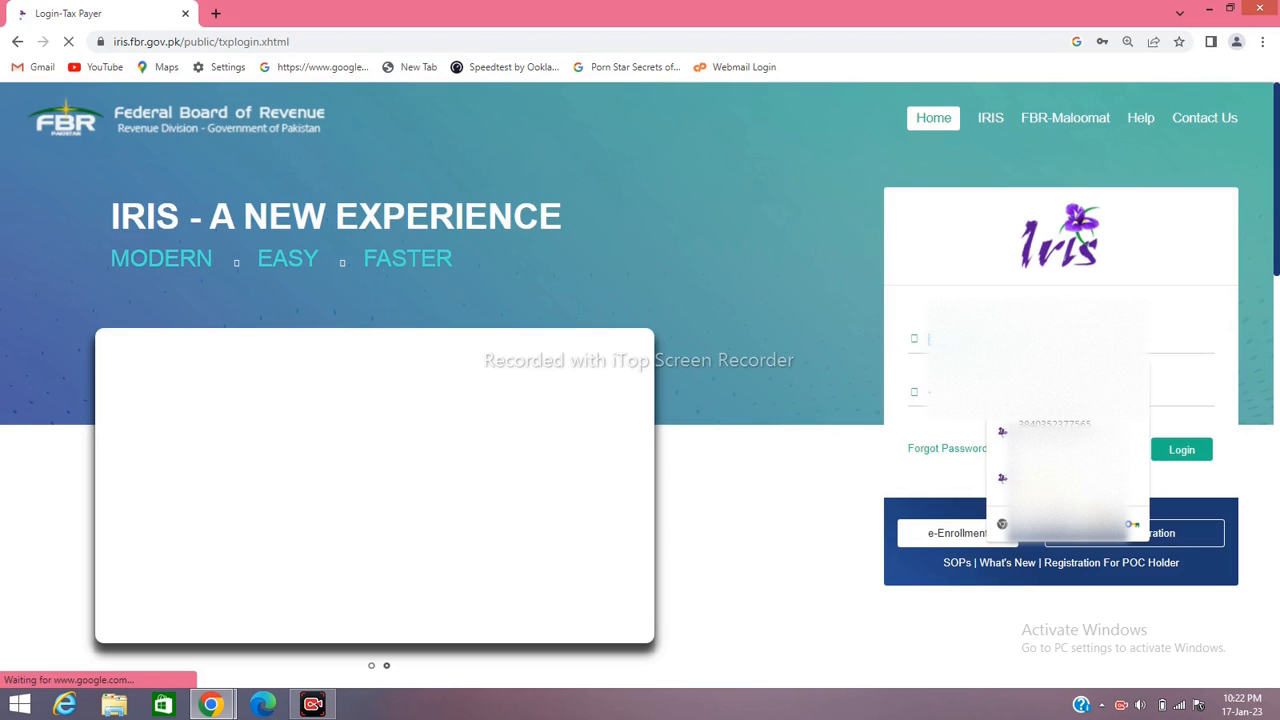
# Start entering the taxpayer registration number in the IRIS login form
pyautogui.write('3')
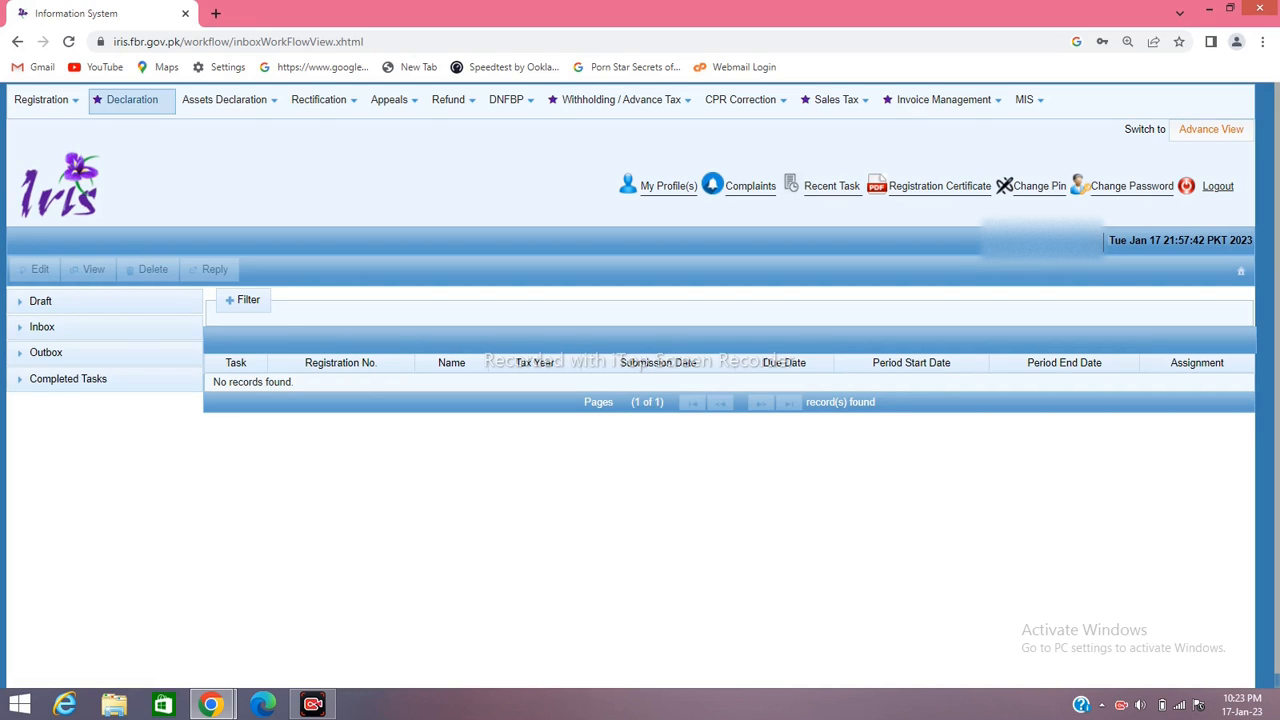
# Start a new Normal Return (Ind/AOP/COY) under Declaration > Returns / Statements (Original)
pyautogui.click(132, 99)
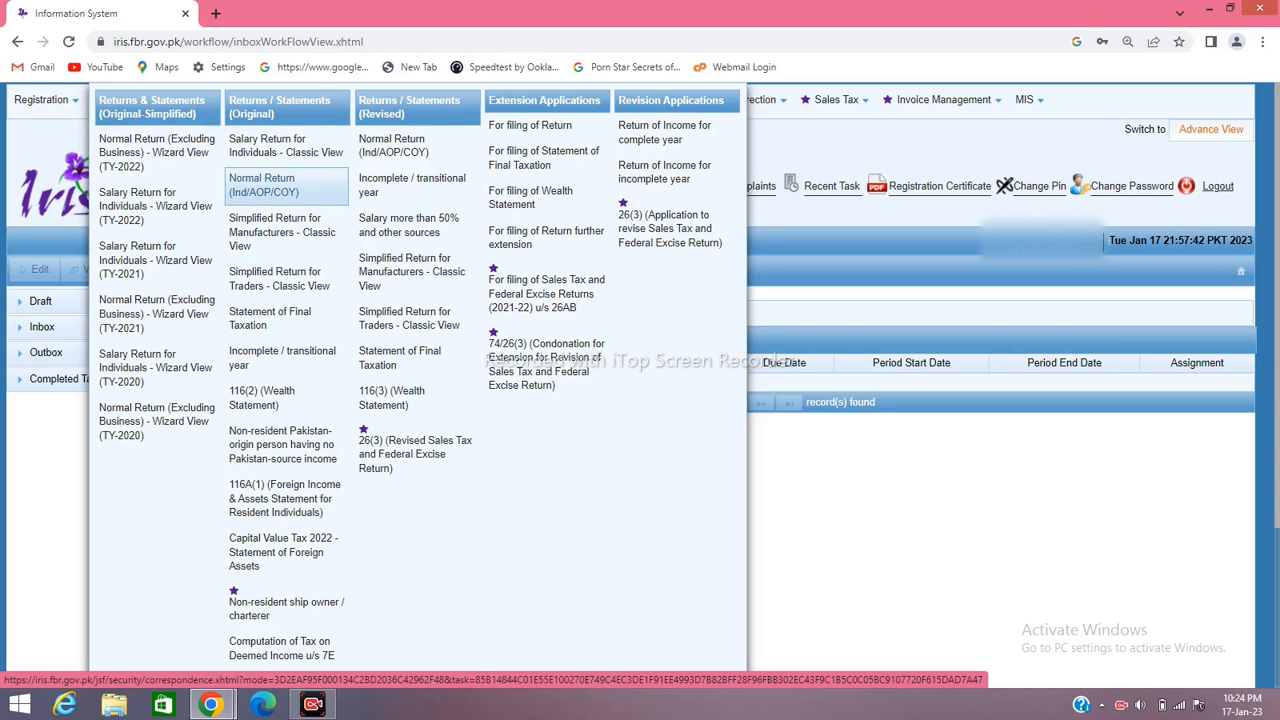
pyautogui.click(262, 185)
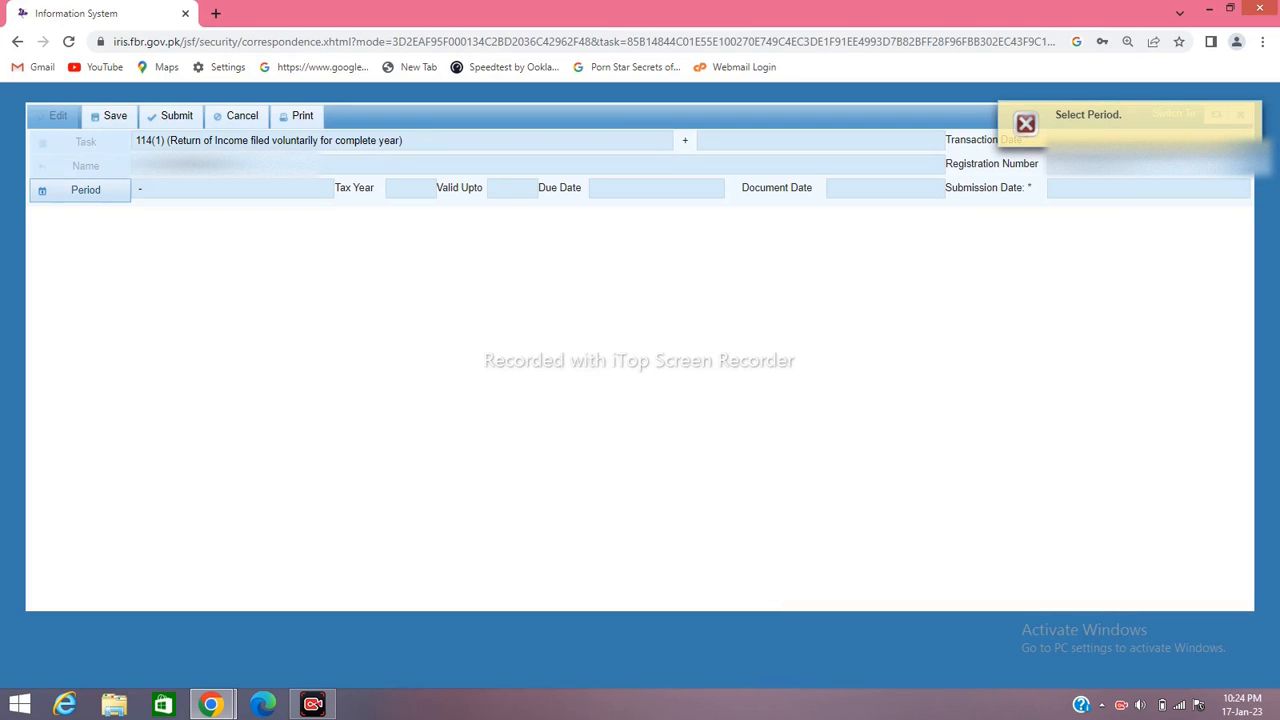
# Set the return period to tax year 2021, 01-Jul-2020 to 30-Jun-2021
pyautogui.click(86, 190)
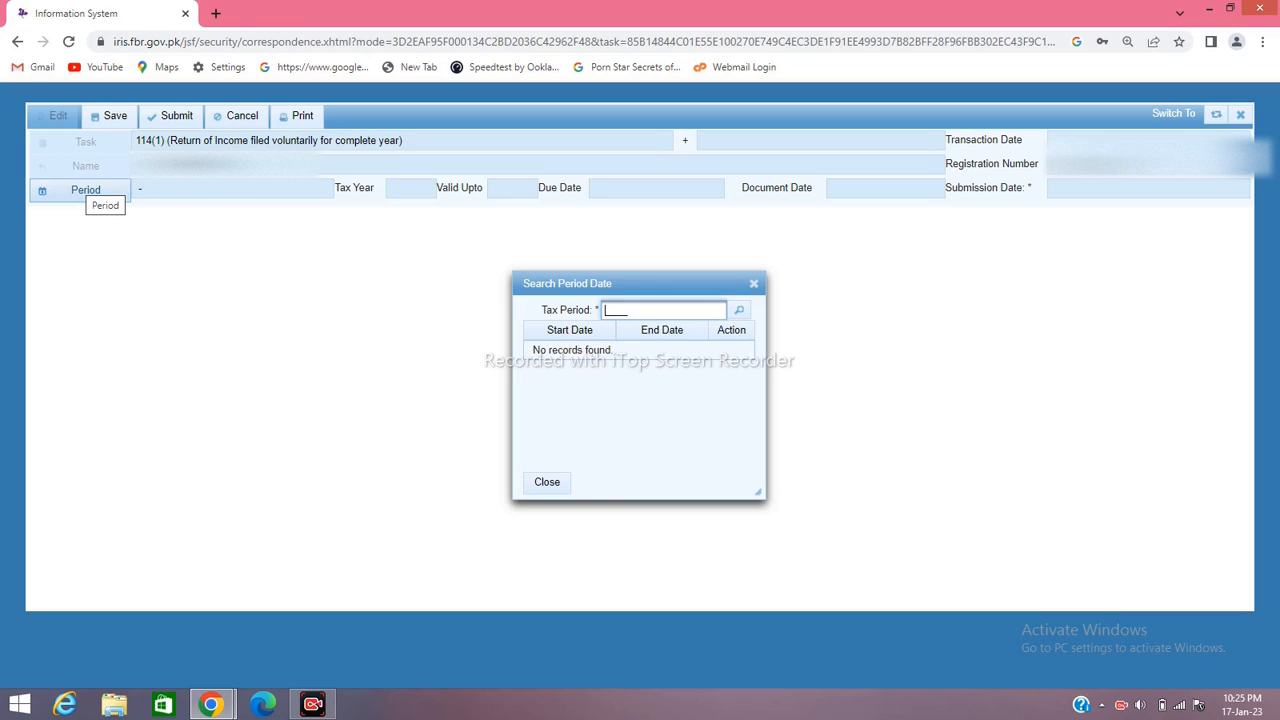
pyautogui.write('2021')
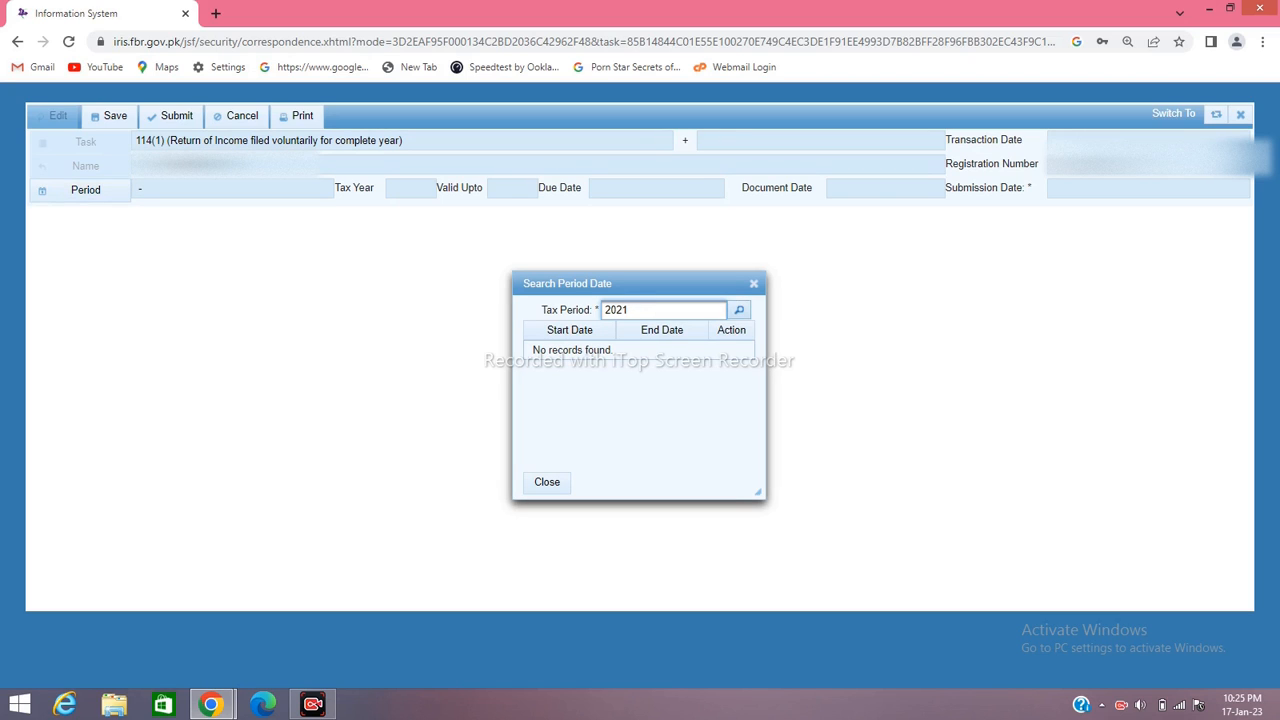
pyautogui.click(739, 310)
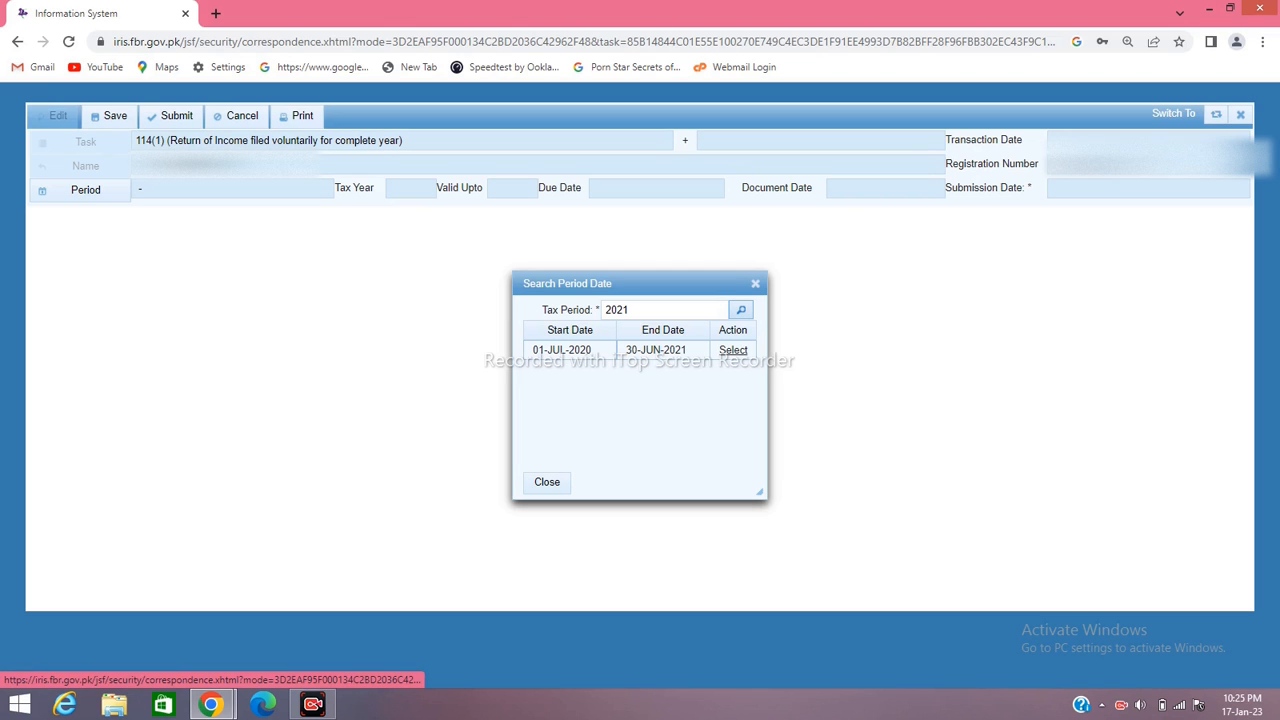
pyautogui.click(733, 350)
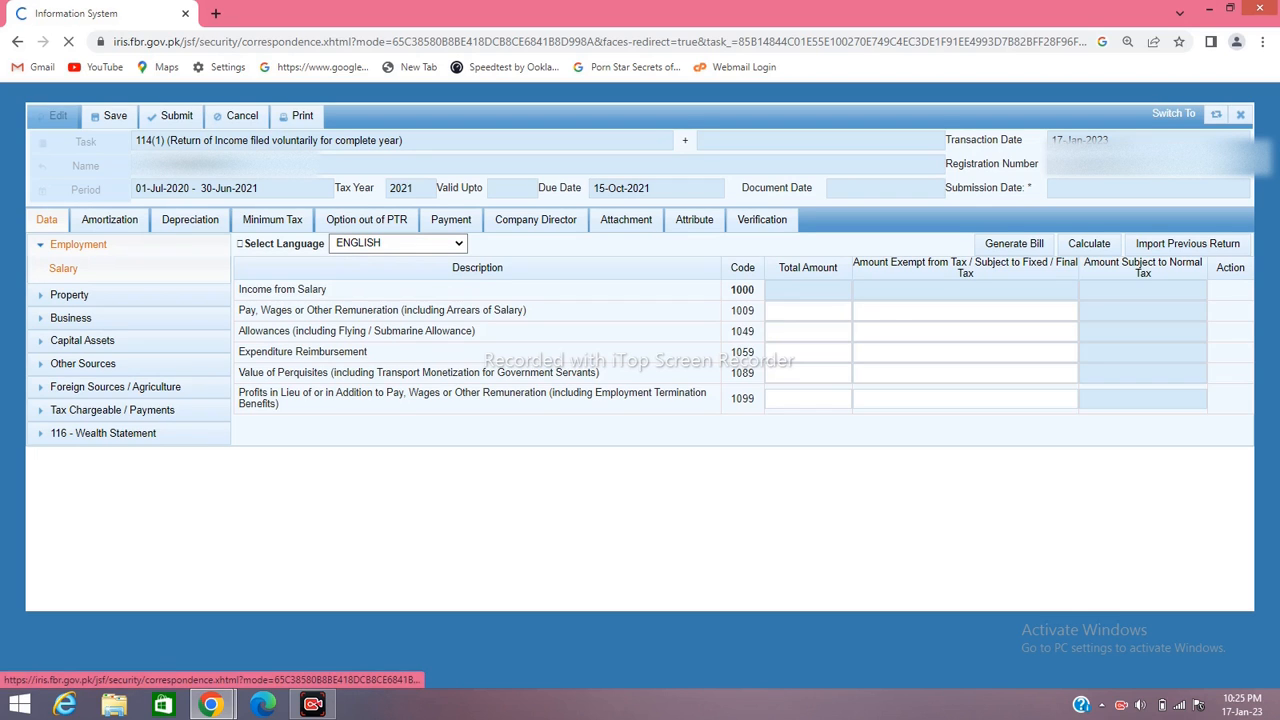
# Open the Final / Fixed / Minimum / Average / Relevant / Reduced Tax sheet under Tax Chargeable / Payments
pyautogui.click(112, 410)
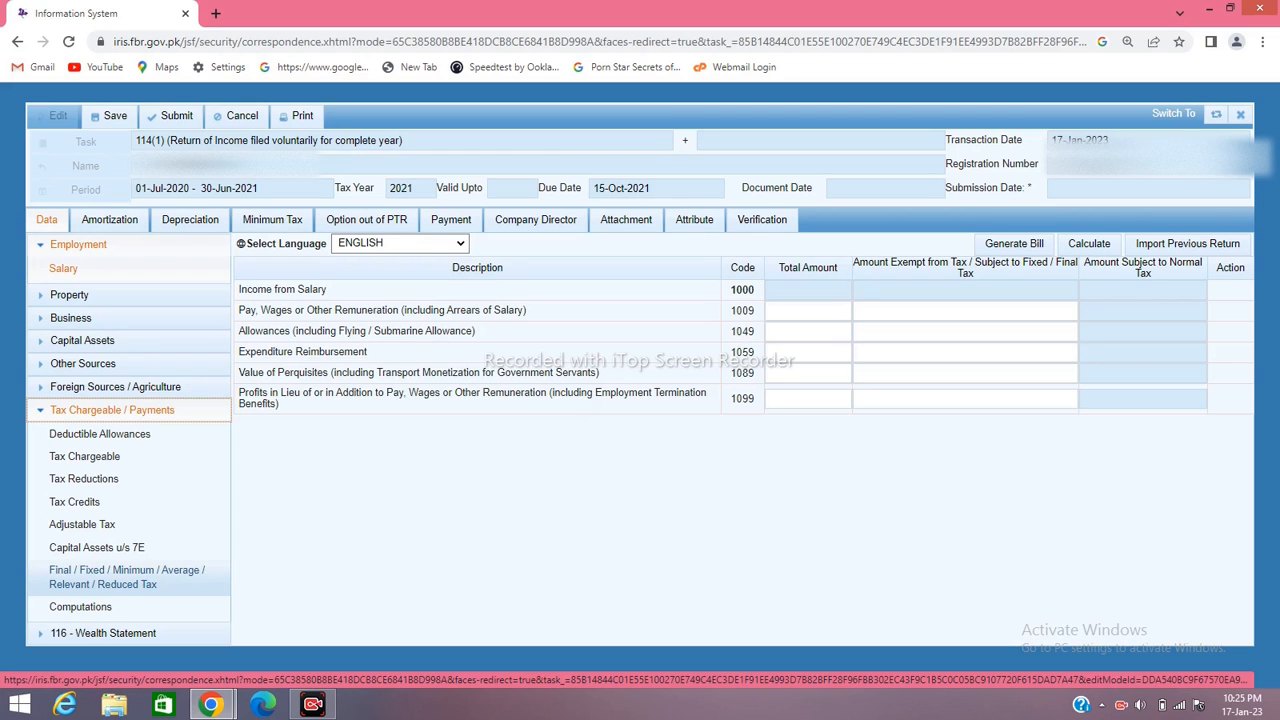
pyautogui.click(120, 577)
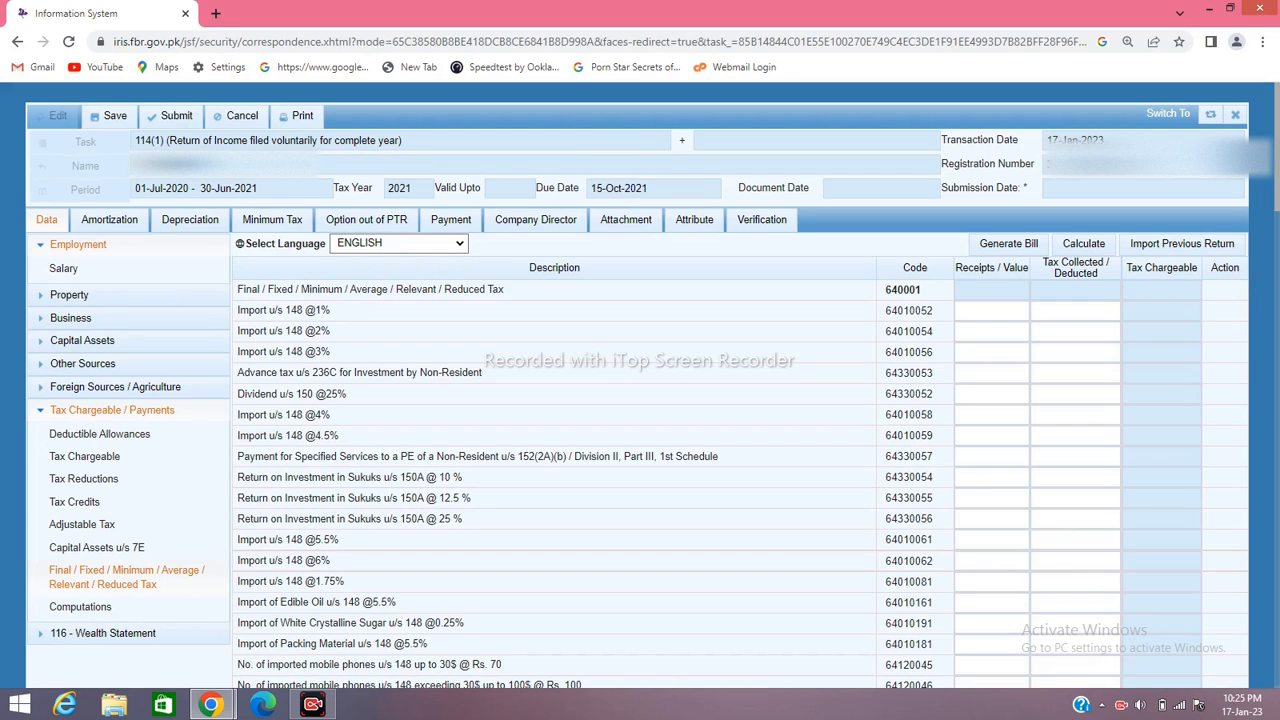
# Find the Profit on debt u/s 7B row with a '7b' page search and open its investment entry
pyautogui.hotkey('ctrl', 'f')
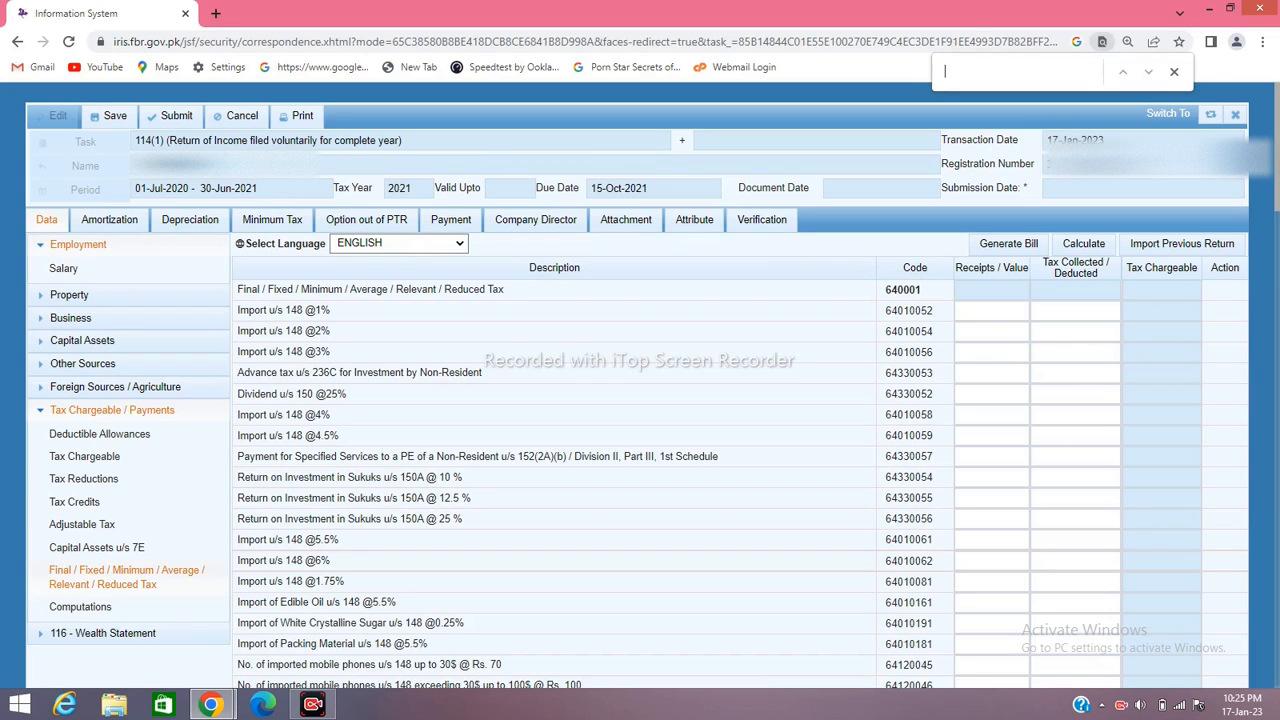
pyautogui.write('7b')
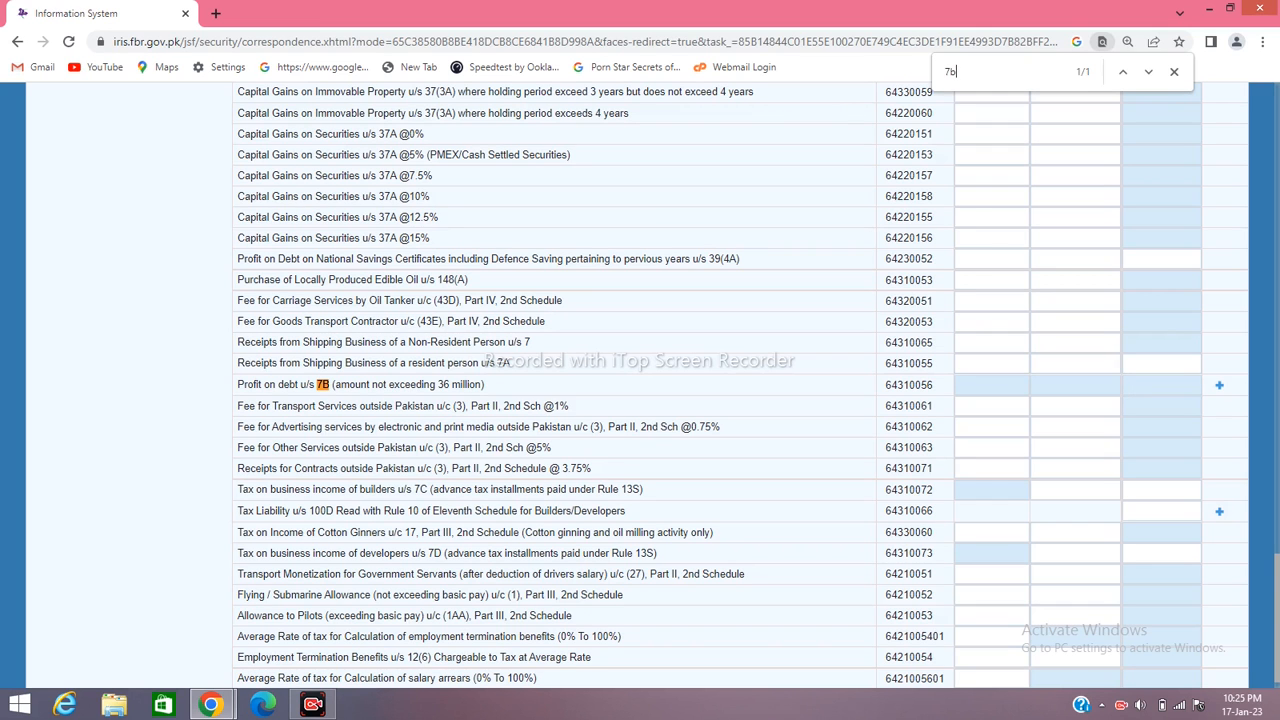
pyautogui.click(1219, 385)
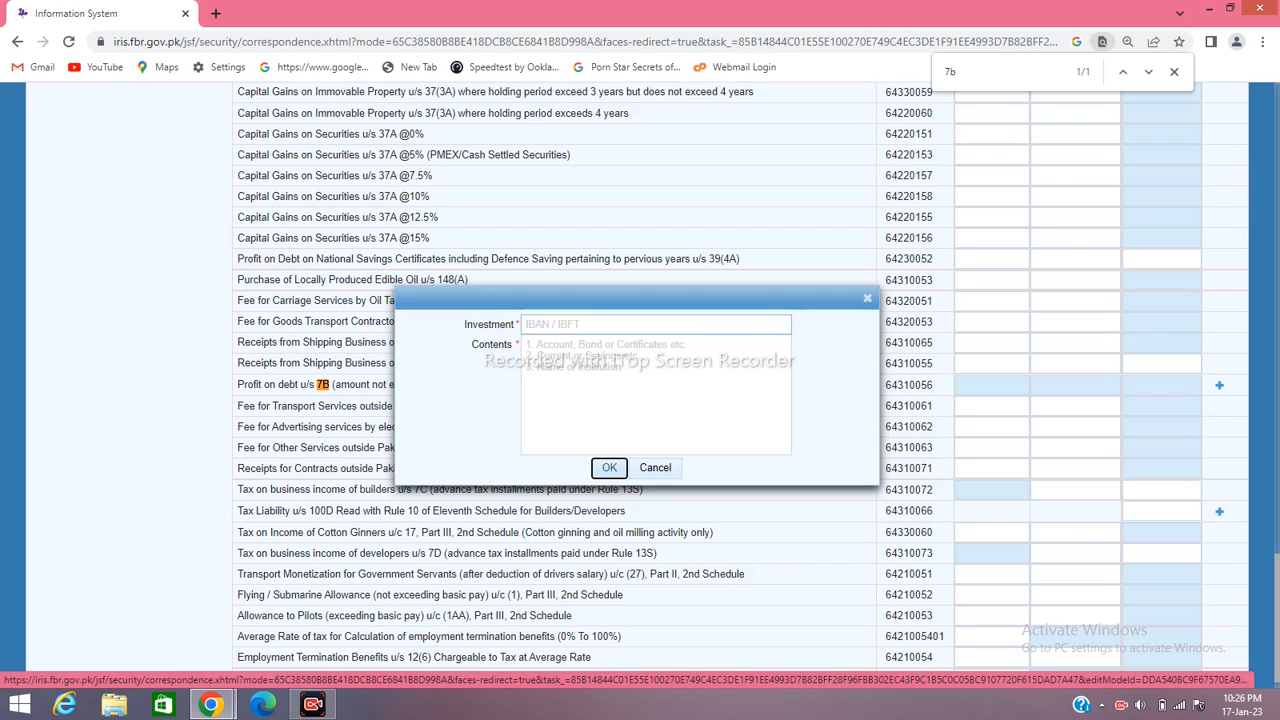
# Fill in the investment account and contents for the new 7B row and save it
pyautogui.click(656, 325)
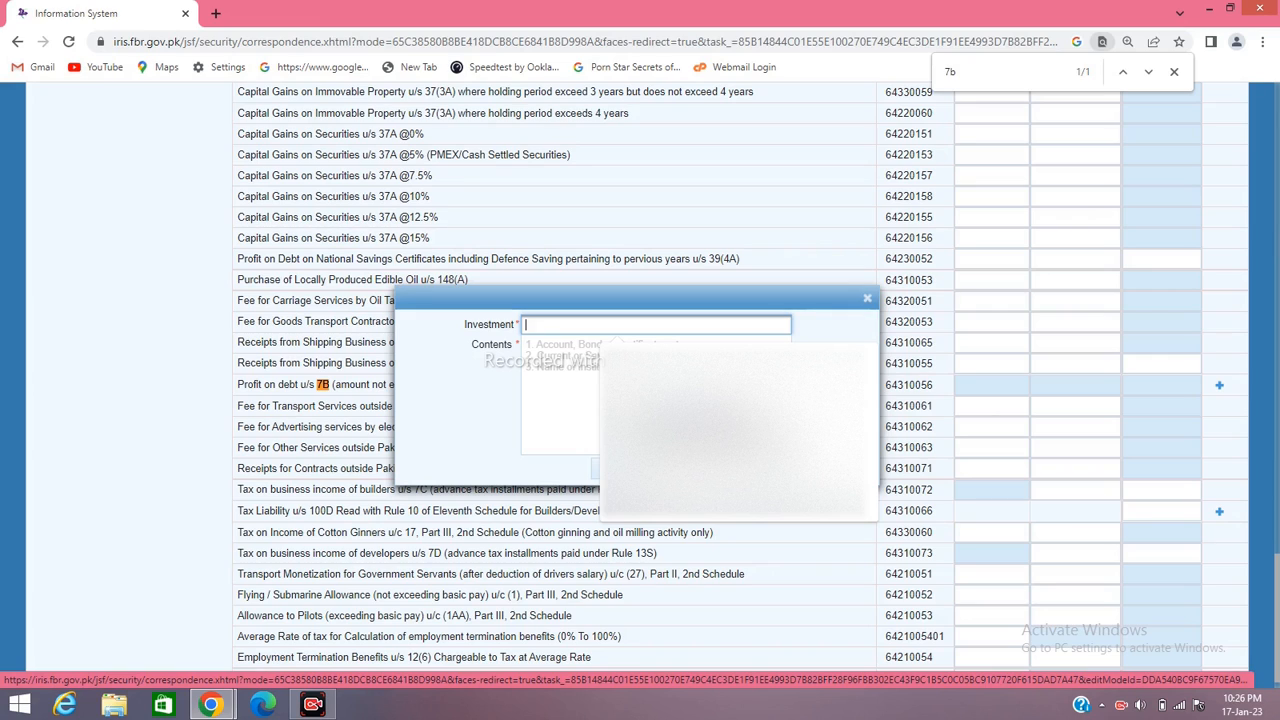
pyautogui.write('0')
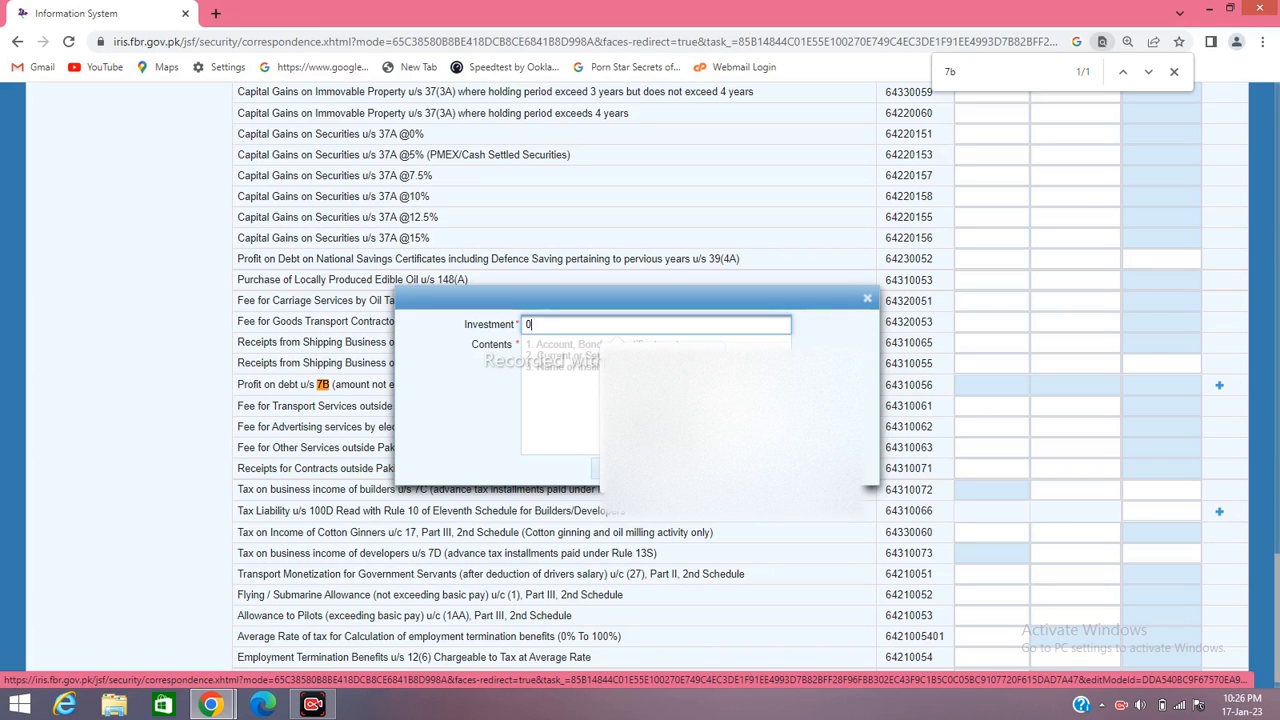
pyautogui.write('18')
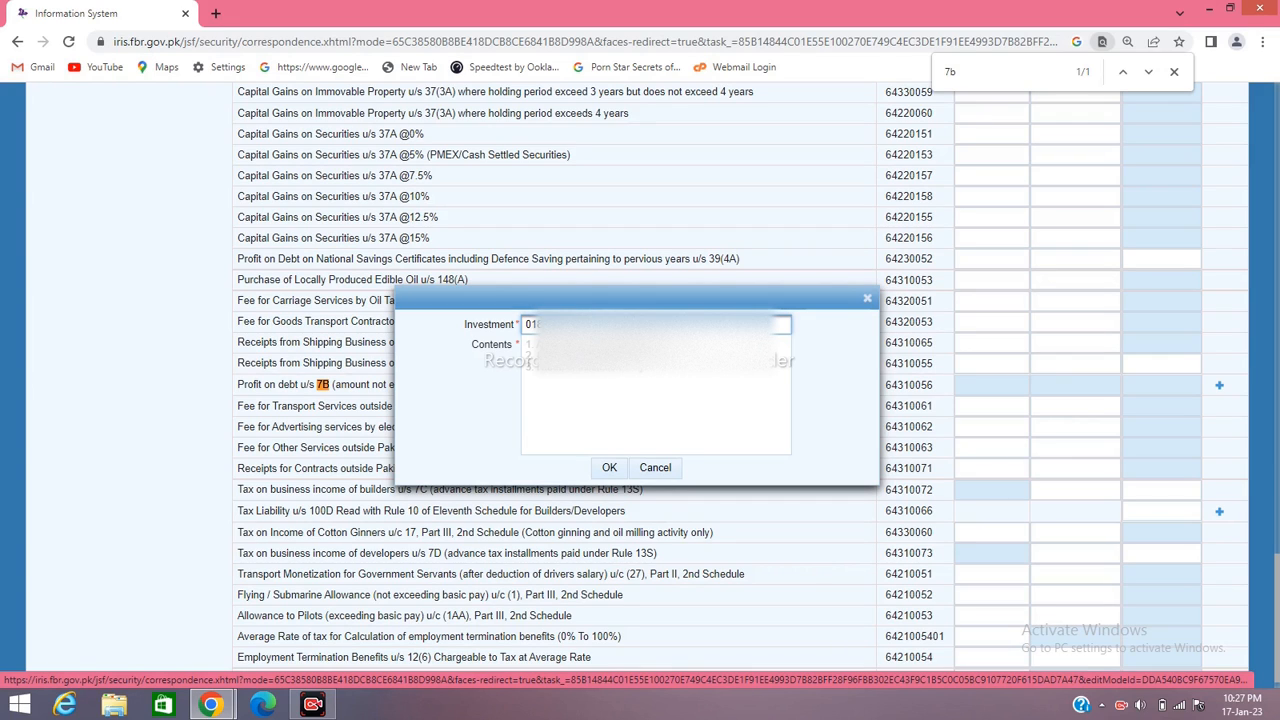
pyautogui.press('Tab')
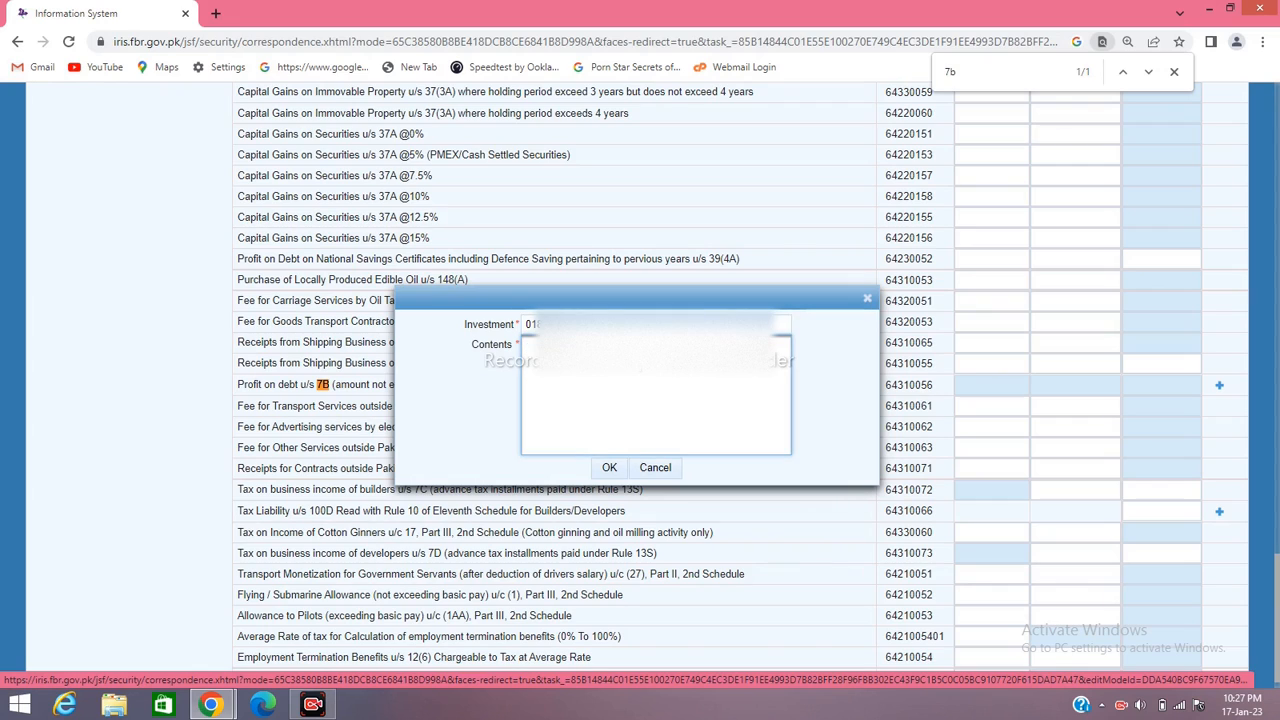
pyautogui.write('MC')
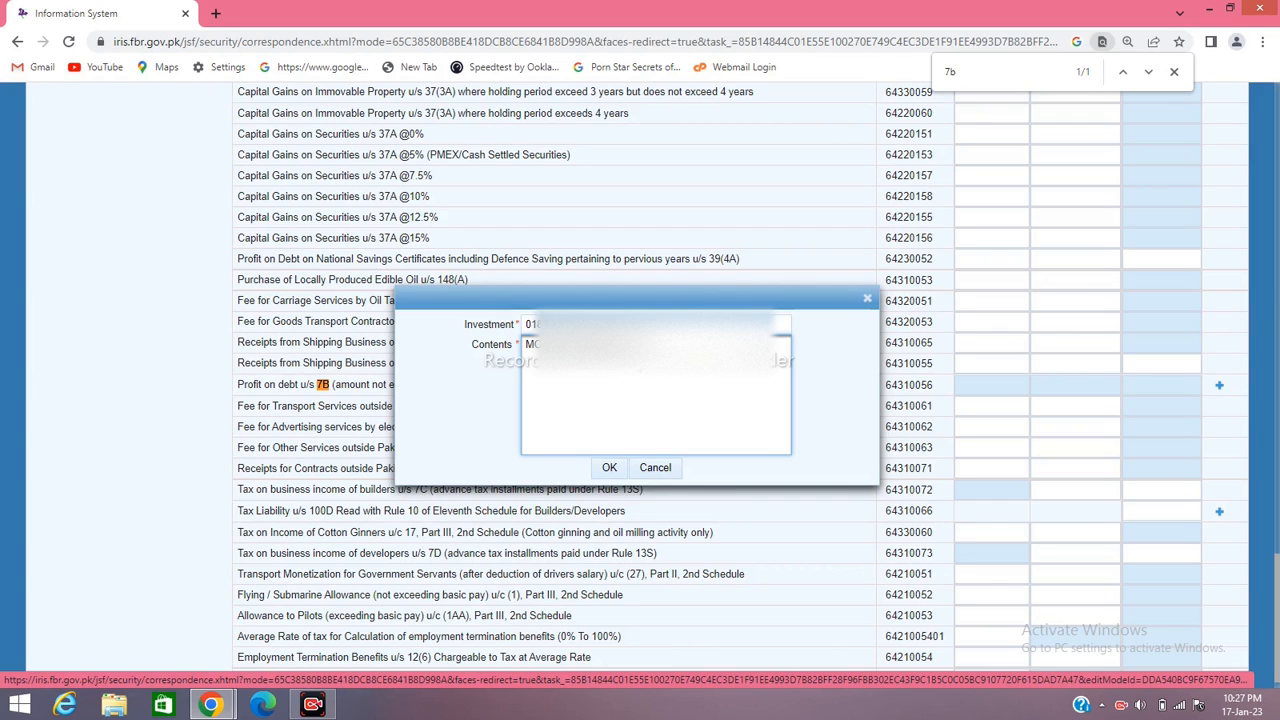
pyautogui.click(642, 325)
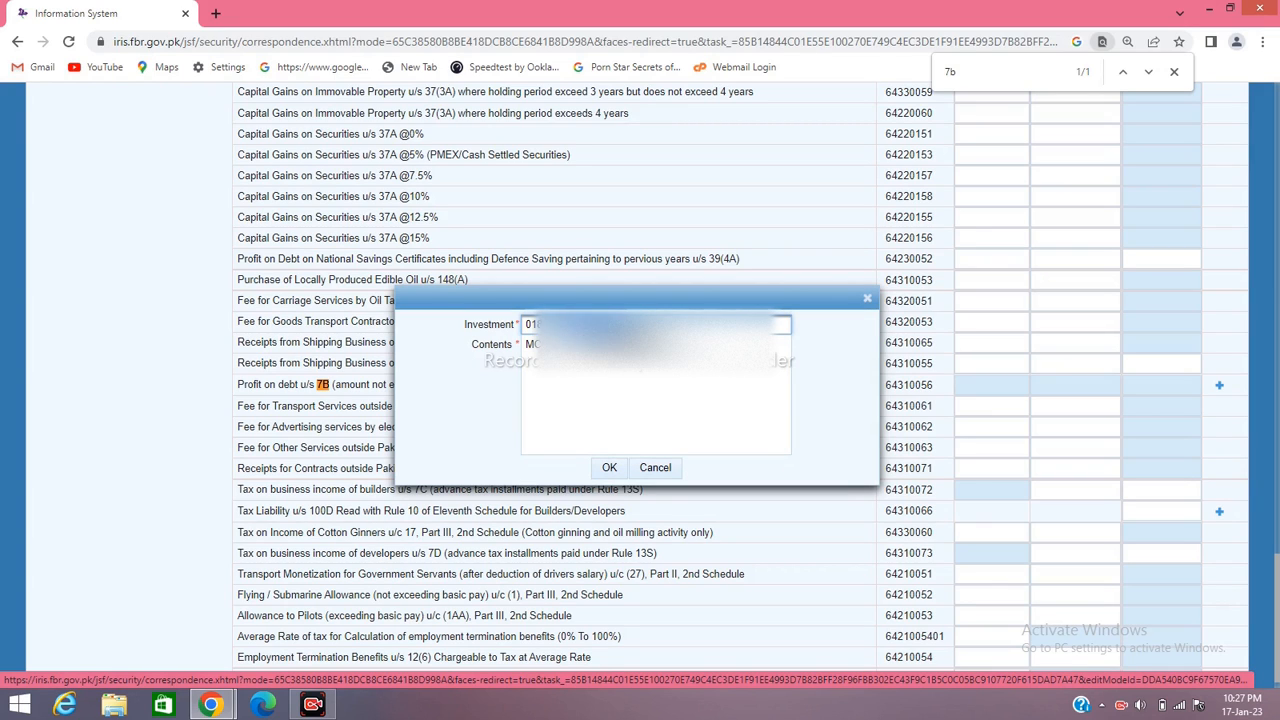
pyautogui.hotkey('ctrl', 'a')
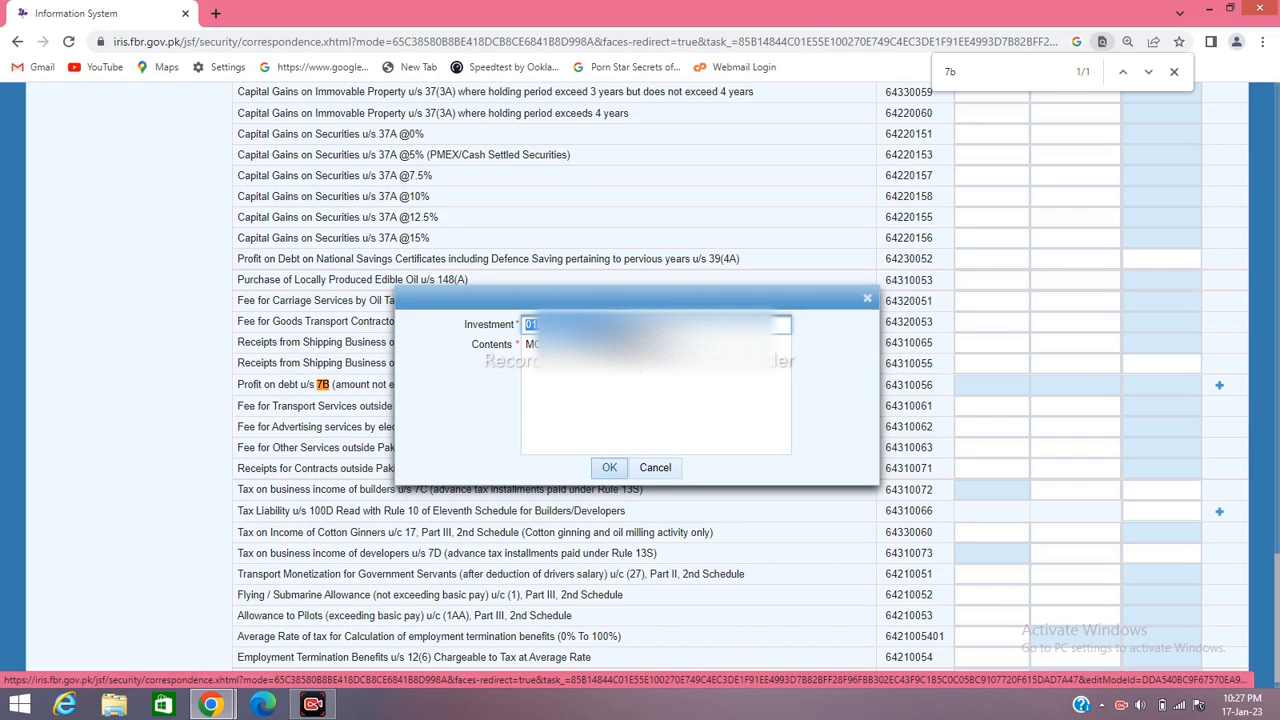
pyautogui.click(609, 467)
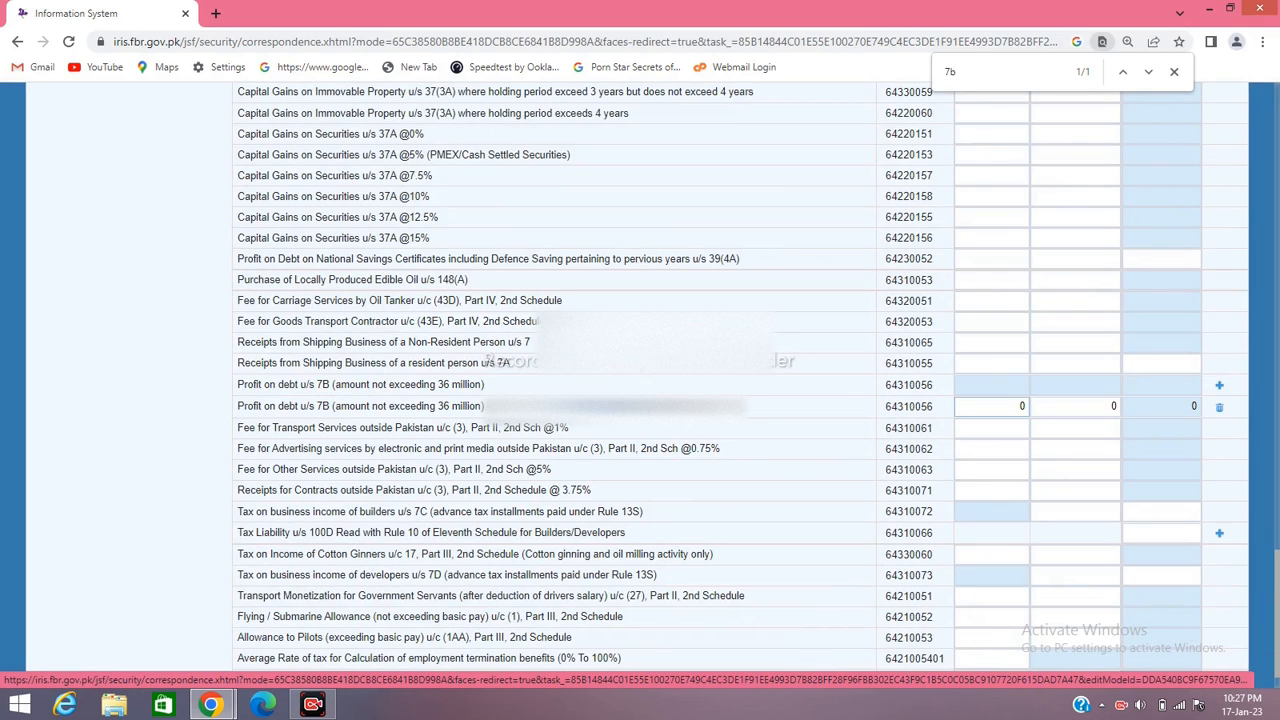
# Enter 50,000 in Receipts / Value of the new Profit on debt u/s 7B row
pyautogui.click(1005, 406)
pyautogui.write('50000')
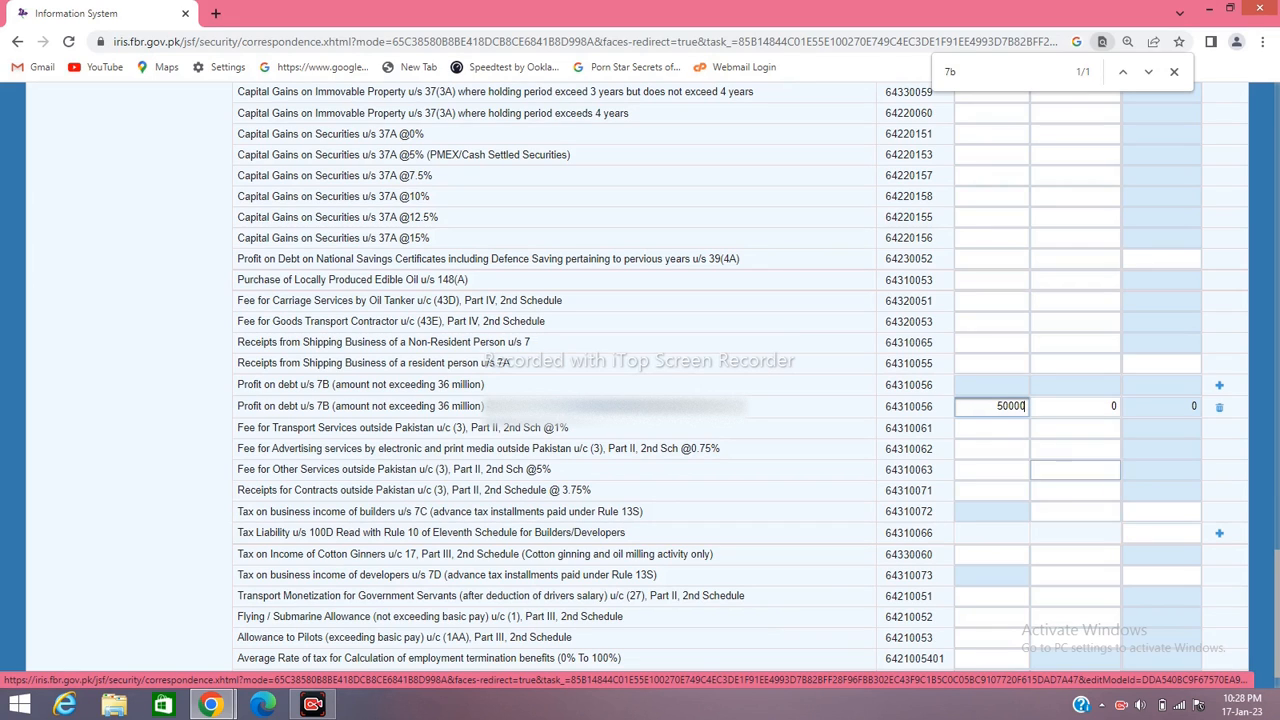
pyautogui.press('Tab')
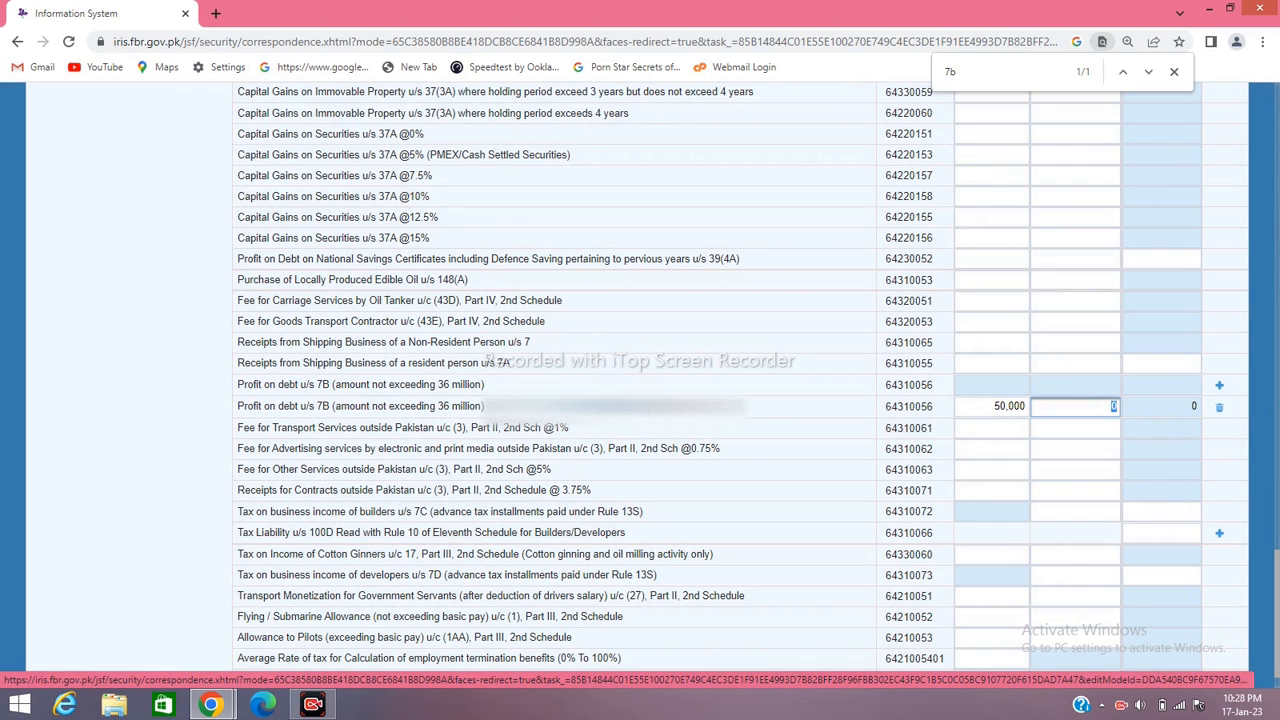
pyautogui.click(1174, 72)
pyautogui.press('Tab')
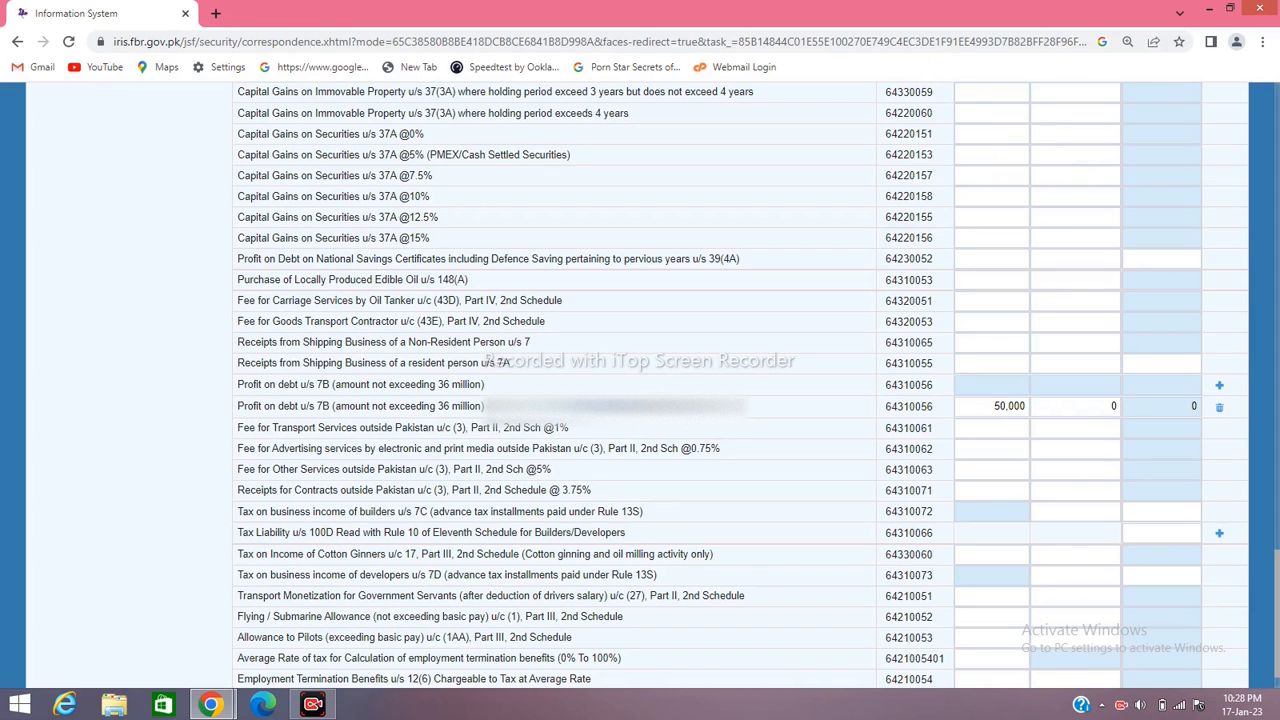
pyautogui.scroll(10, 740, 385)
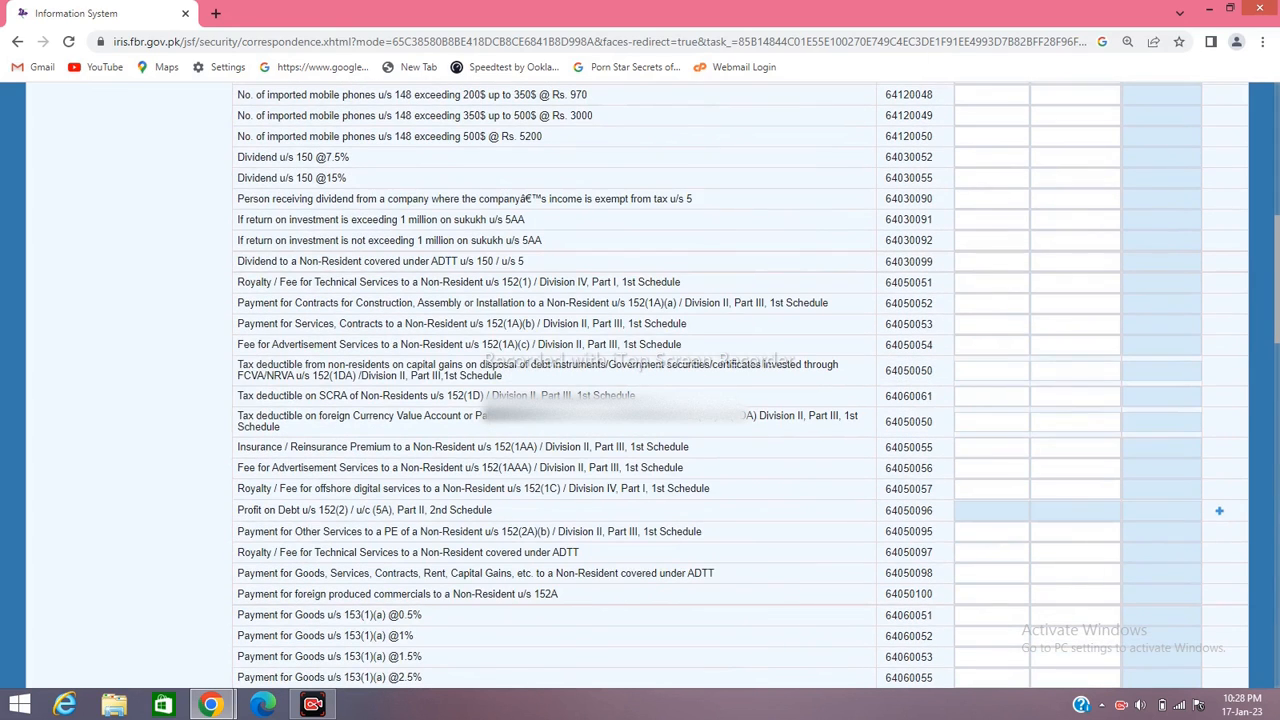
pyautogui.scroll(5, 740, 385)
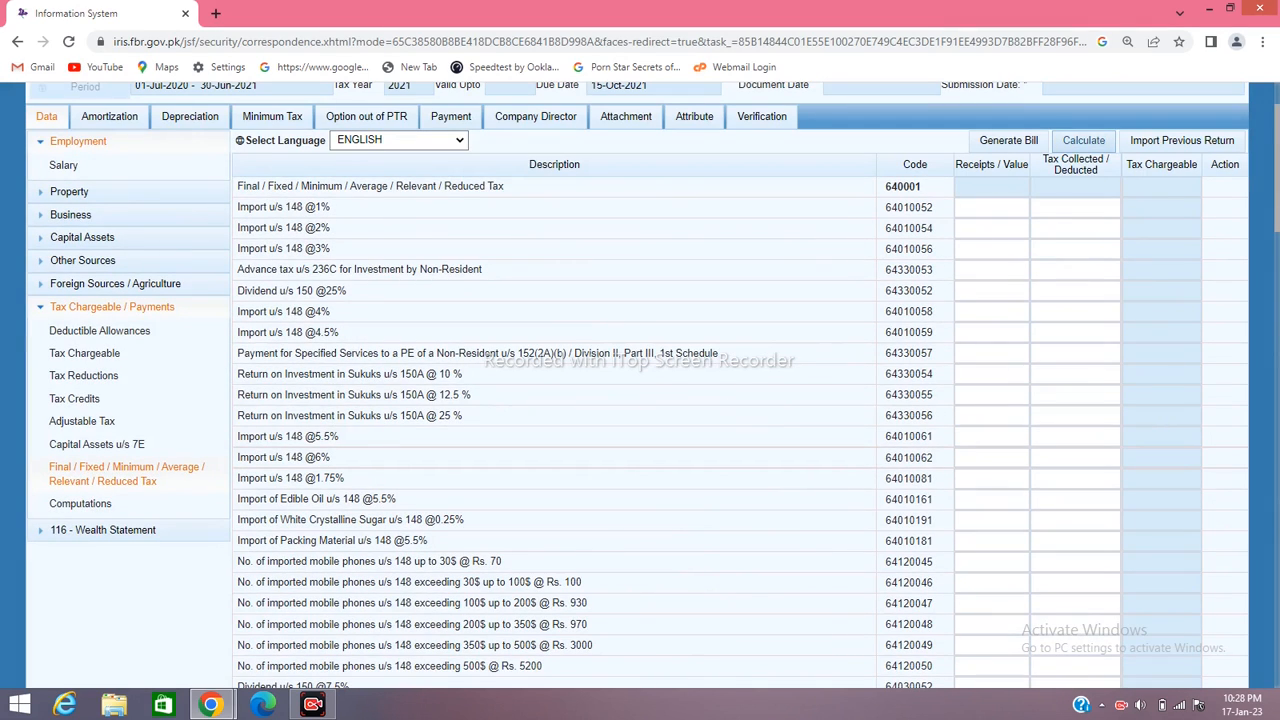
# Recalculate so the 640001 total shows 50,000 receipts and 7,500 tax chargeable
pyautogui.click(1084, 141)
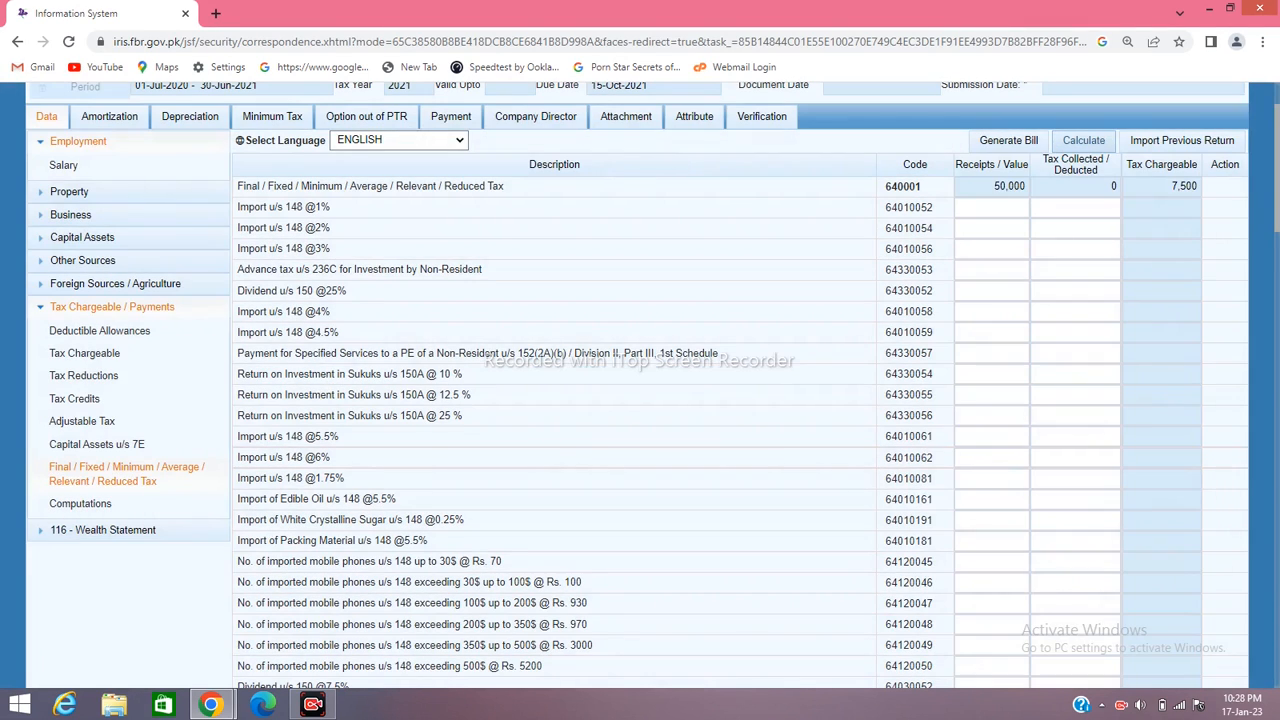
pyautogui.click(1084, 141)
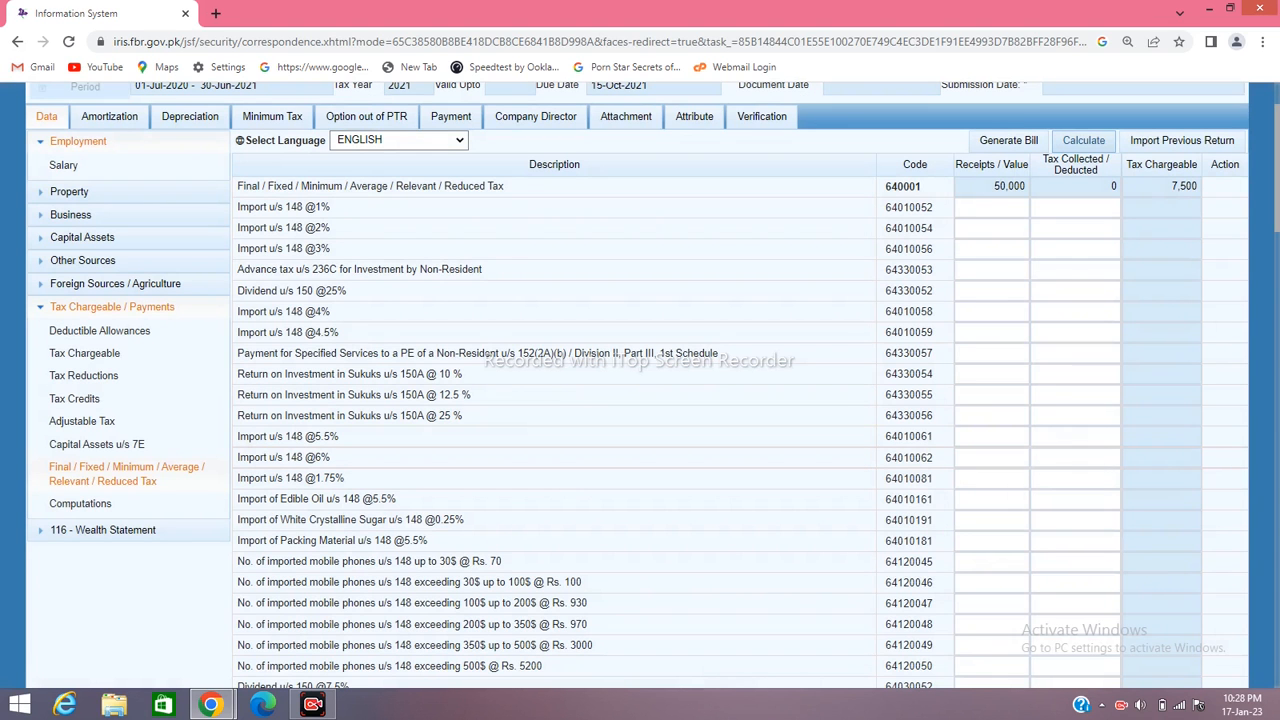
pyautogui.click(1084, 141)
pyautogui.scroll(-7, 1219, 400)
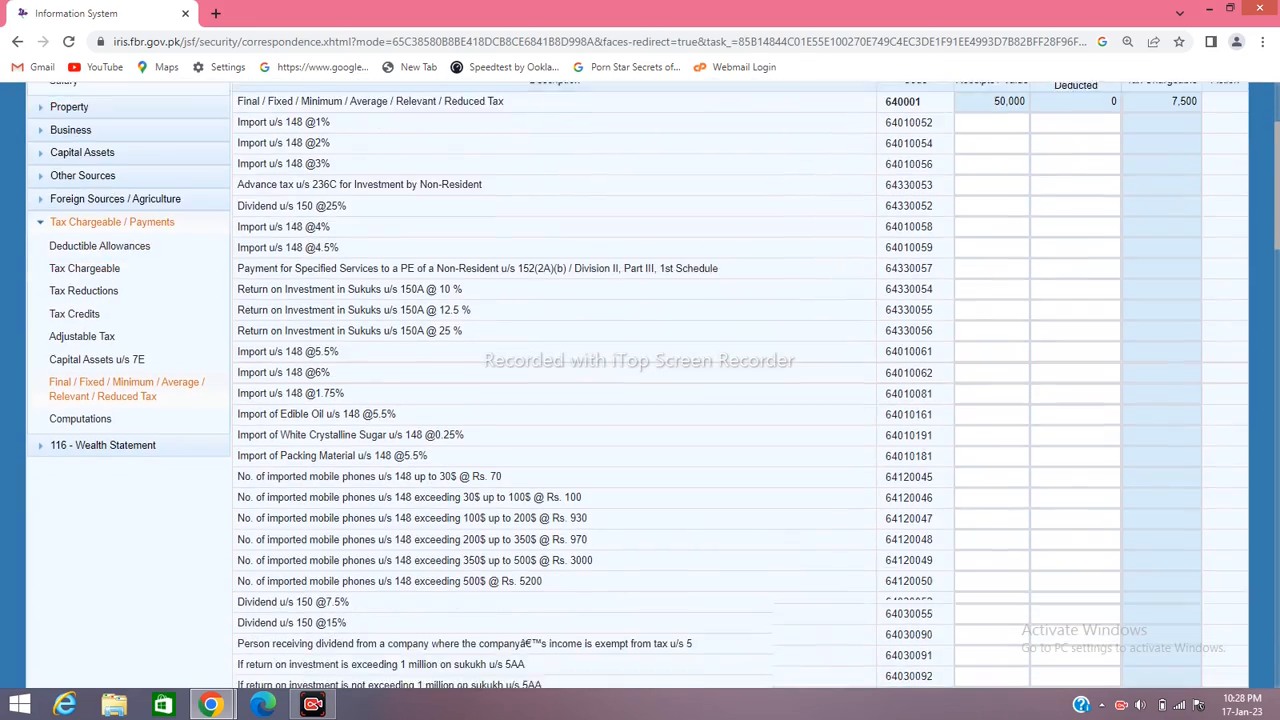
# Enter 7,500 tax deducted on the second 7B row and recalculate the 640001 total
pyautogui.scroll(-12, 1219, 400)
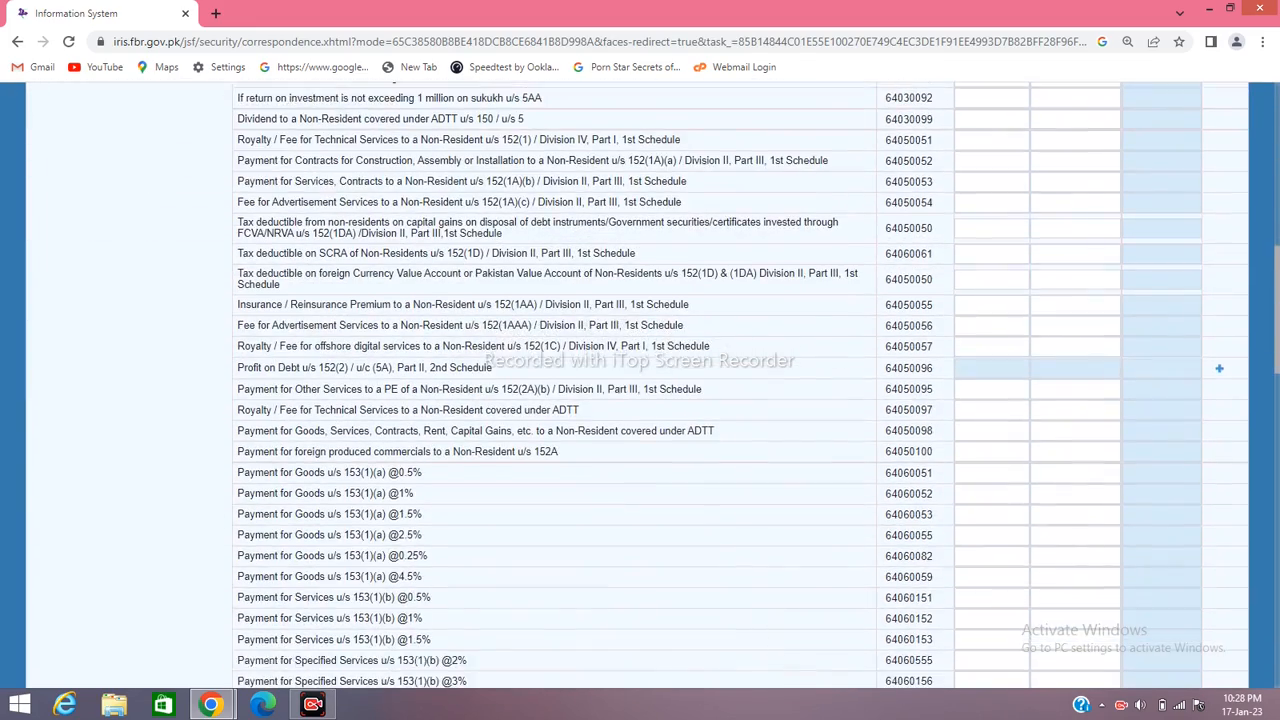
pyautogui.scroll(-5, 740, 385)
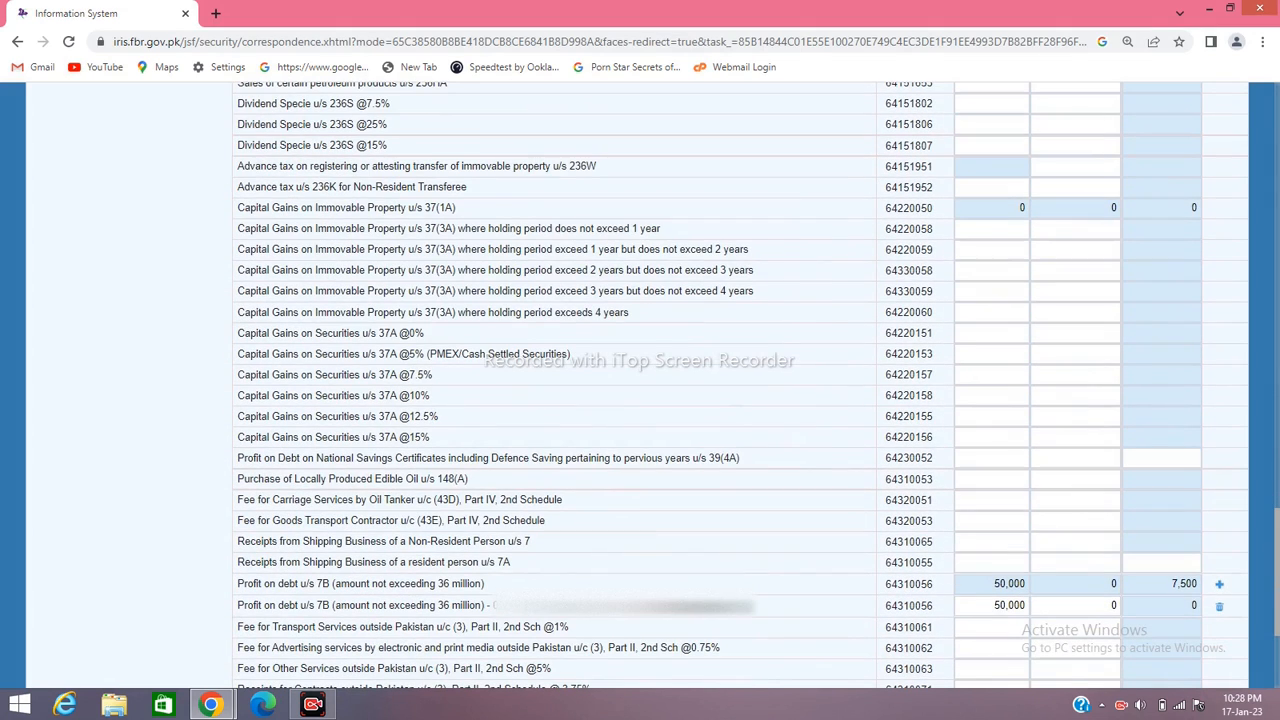
pyautogui.click(1113, 605)
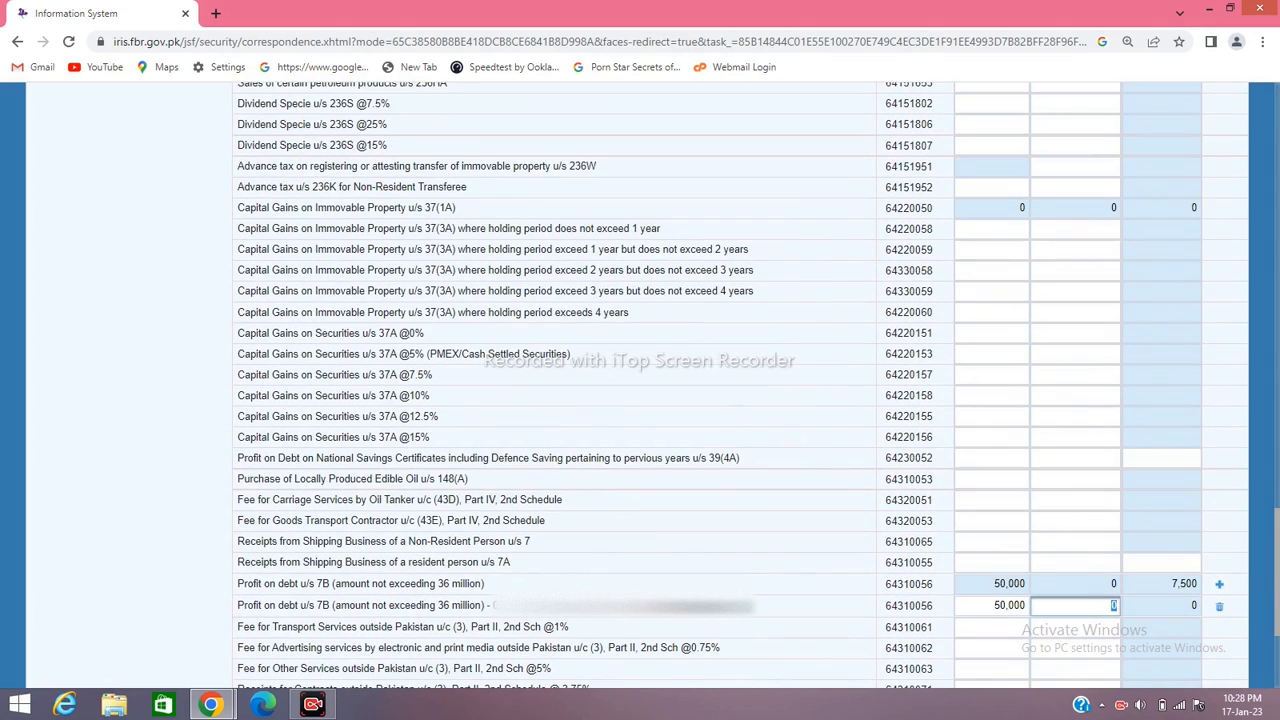
pyautogui.write('7500')
pyautogui.press('Tab')
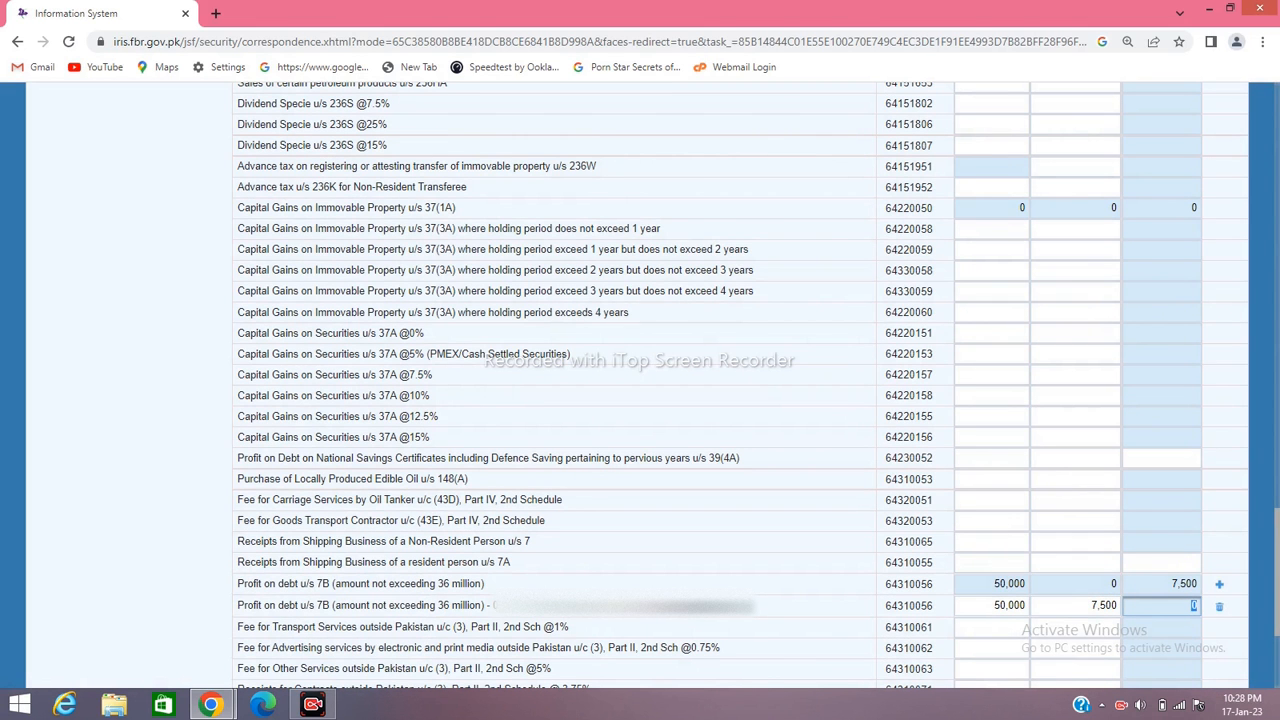
pyautogui.scroll(10, 740, 387)
pyautogui.scroll(15, 740, 387)
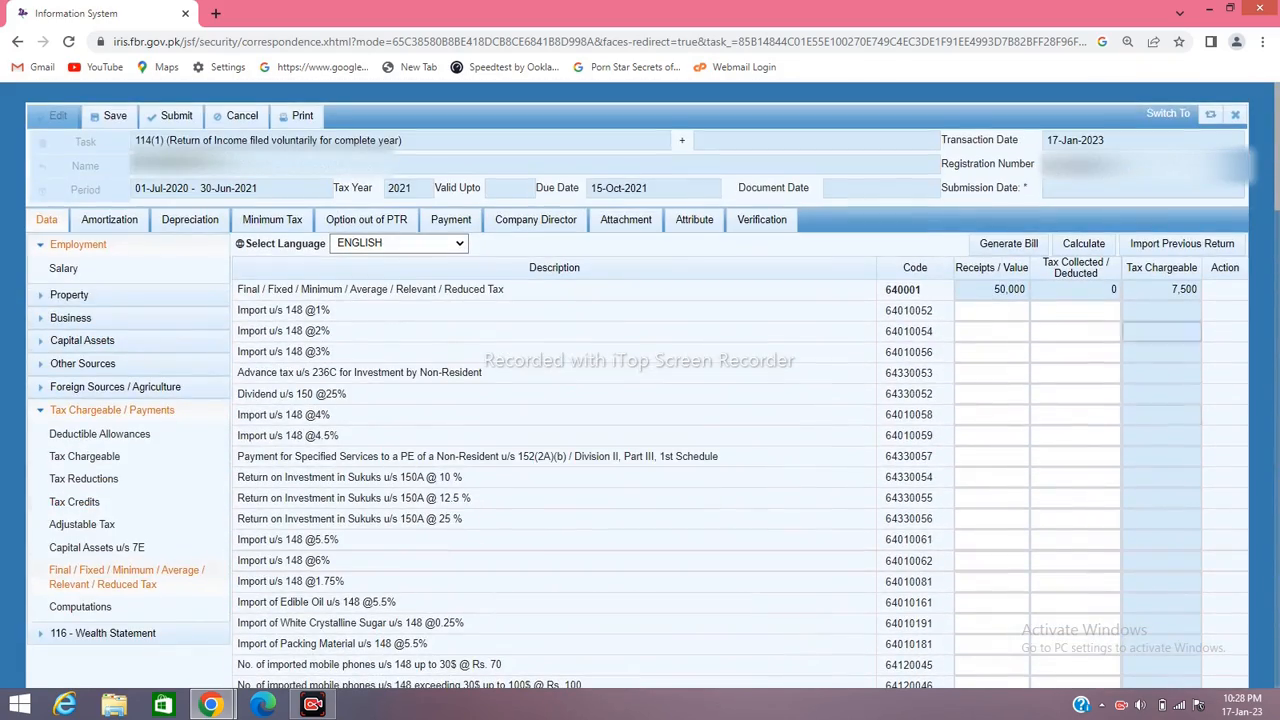
pyautogui.click(1084, 243)
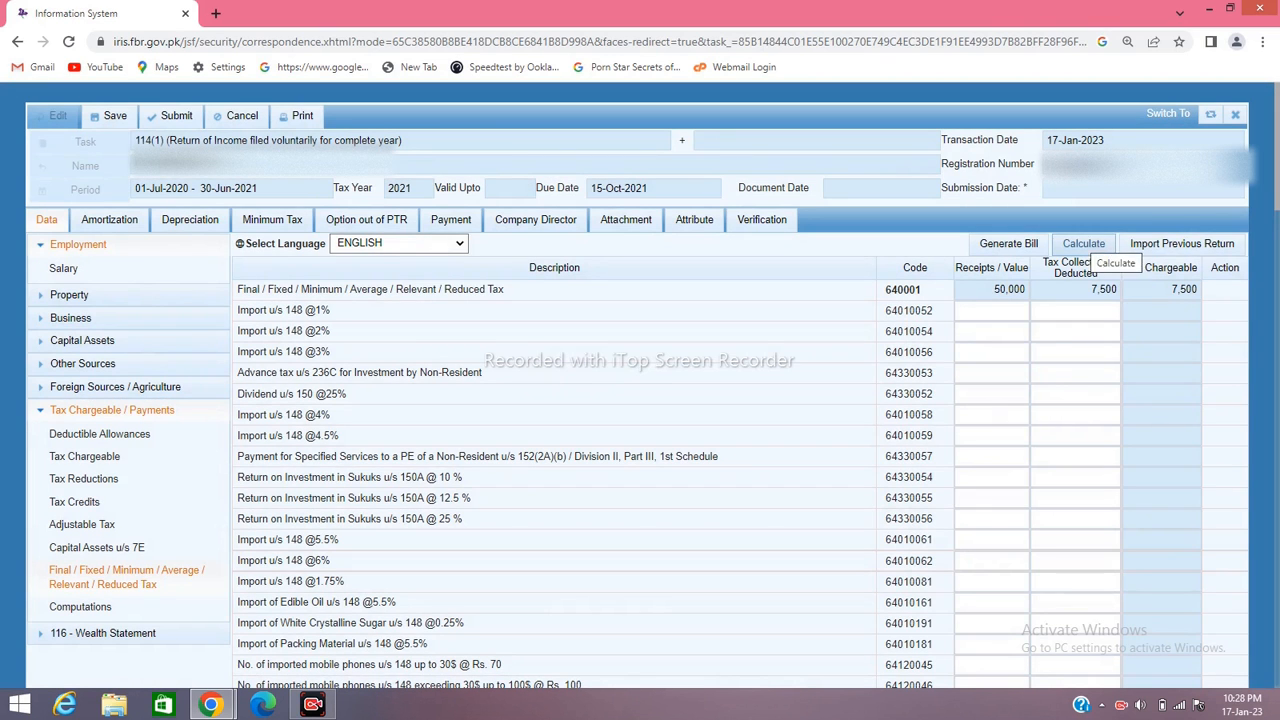
pyautogui.click(1084, 244)
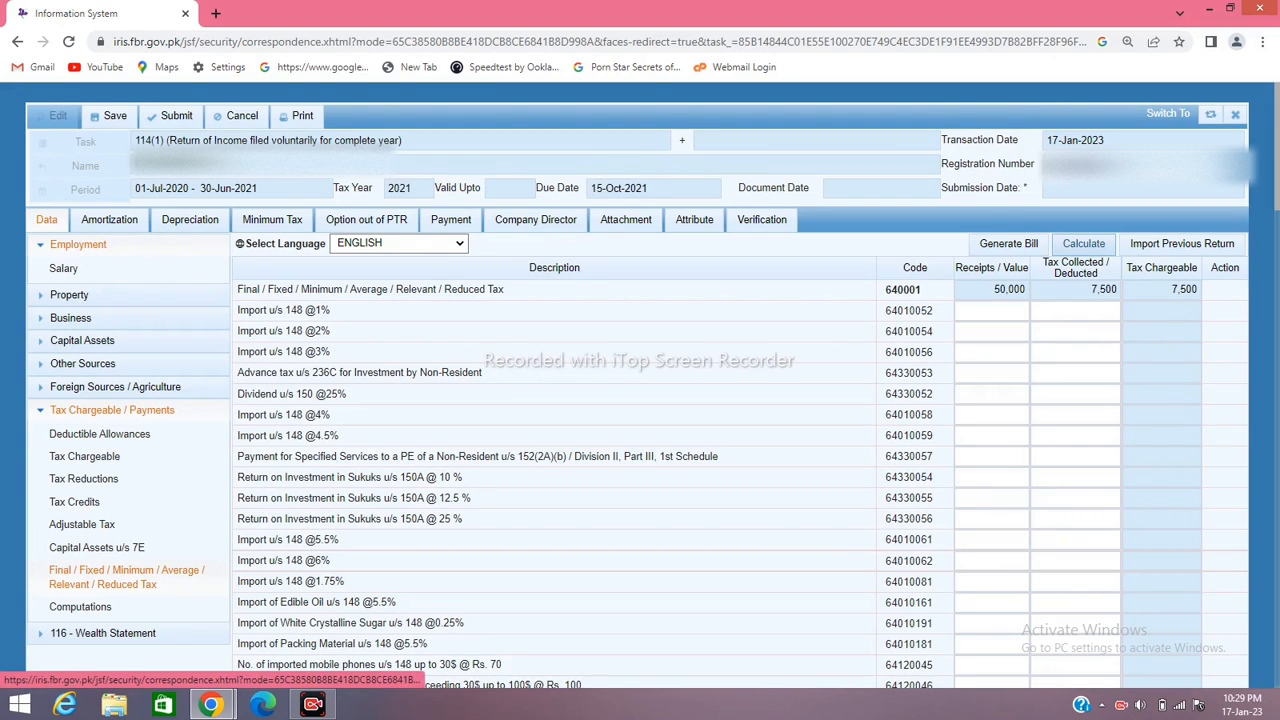
pyautogui.click(112, 410)
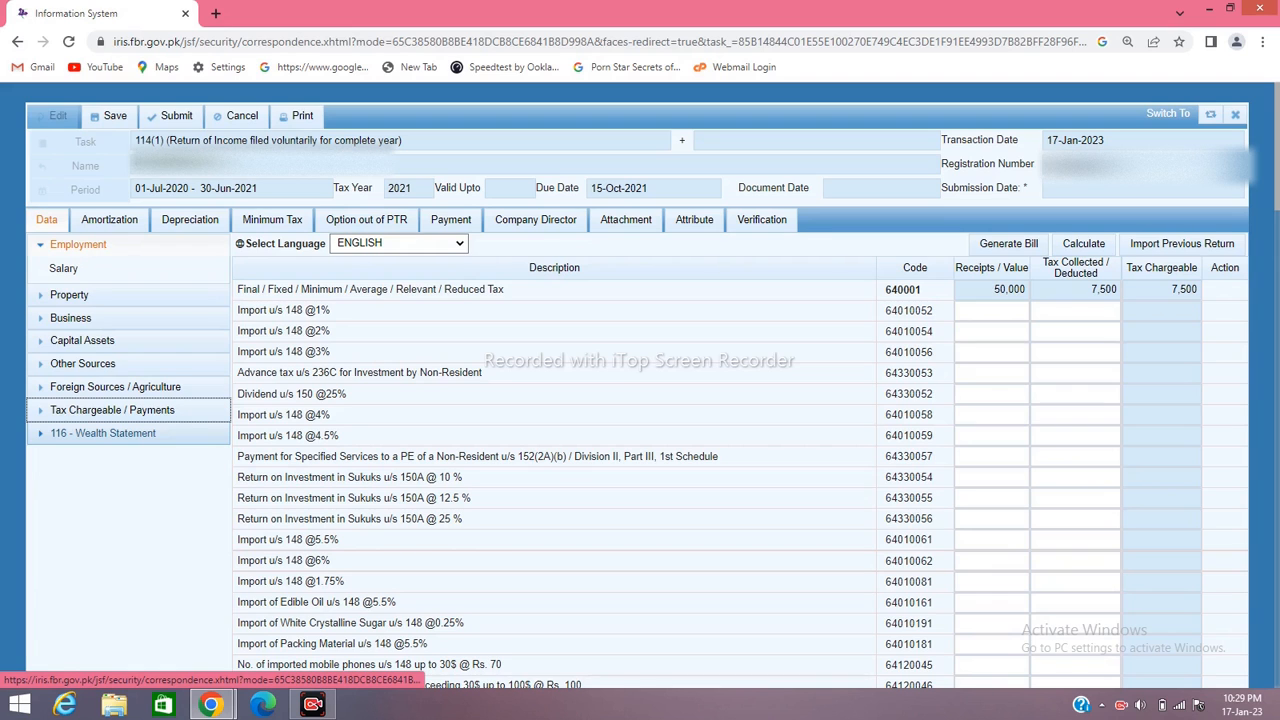
# Enter 400,000 as other household expenses under Wealth Statement > Personal Expenses
pyautogui.click(103, 433)
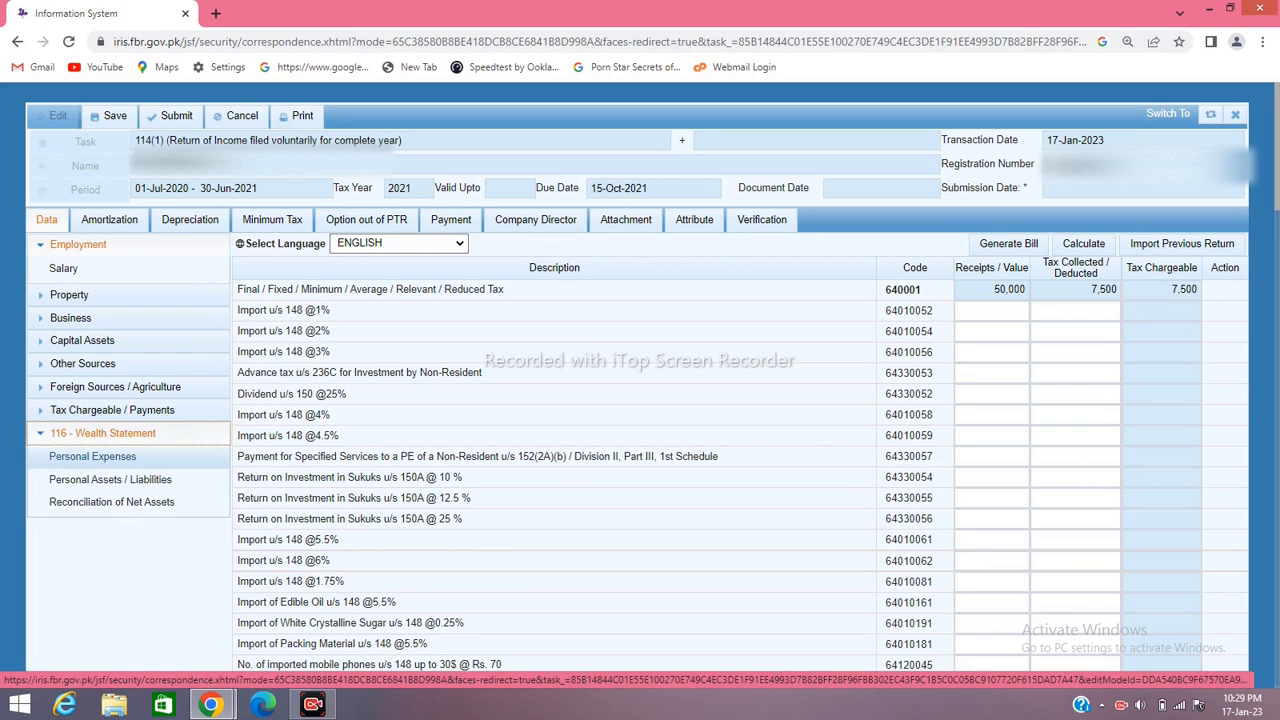
pyautogui.click(92, 456)
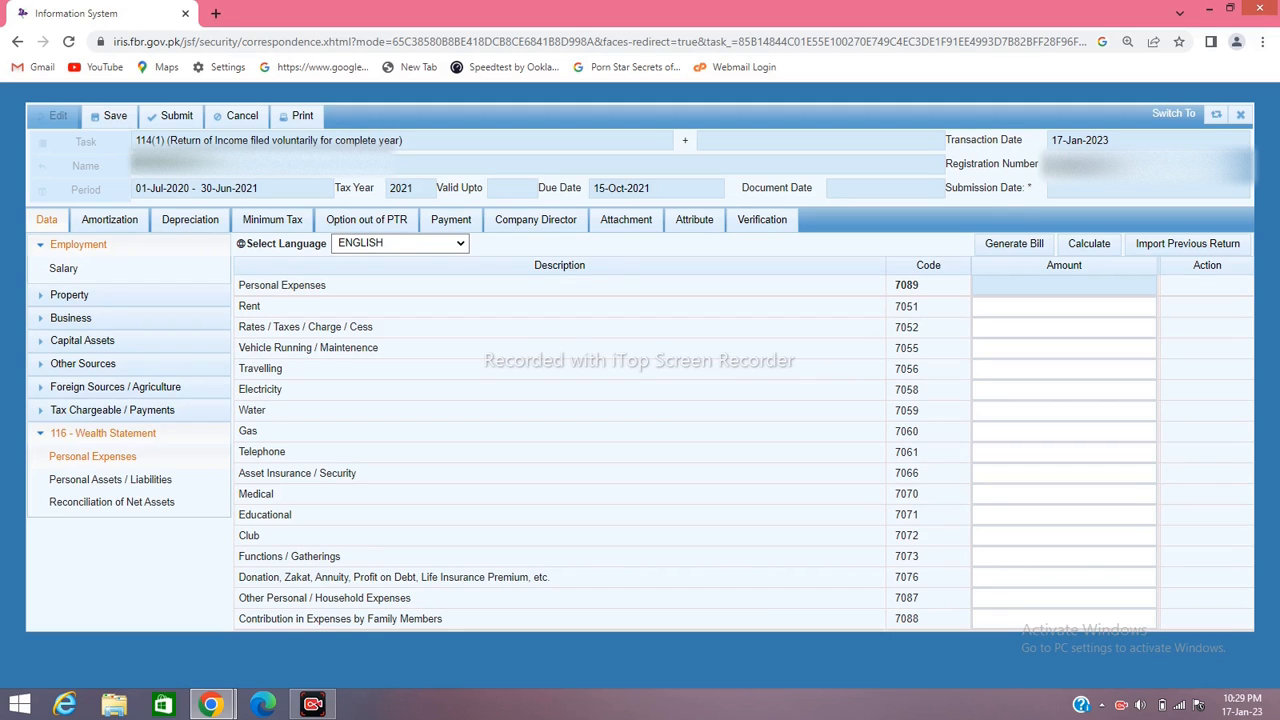
pyautogui.click(1063, 598)
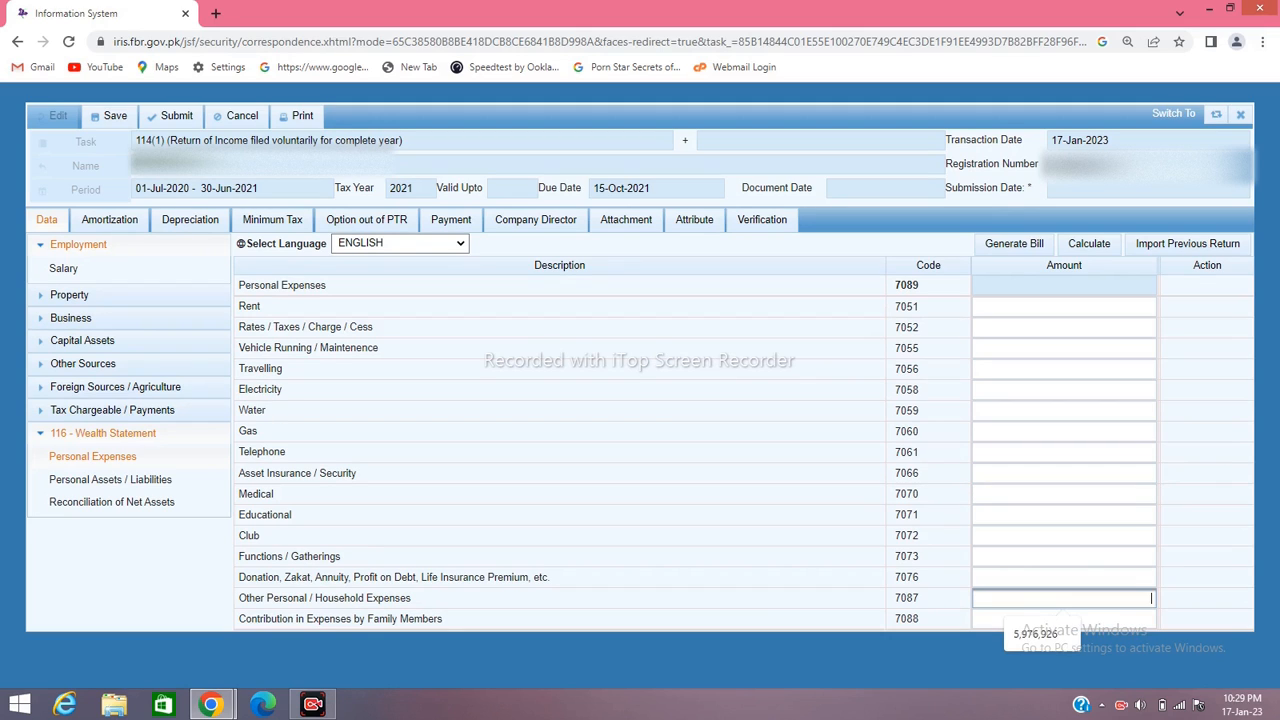
pyautogui.write('400000')
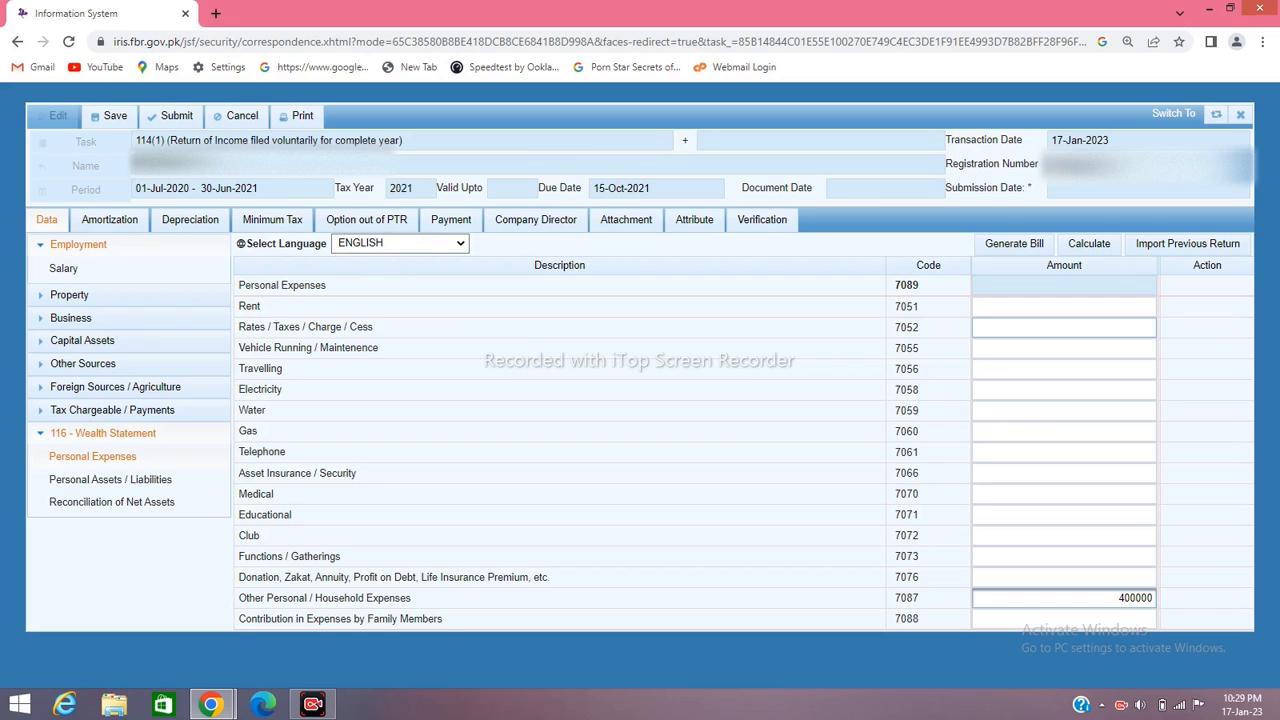
# Add 7,500 in Rates / Taxes (7052) and recalculate personal expenses to 407,500
pyautogui.click(1064, 328)
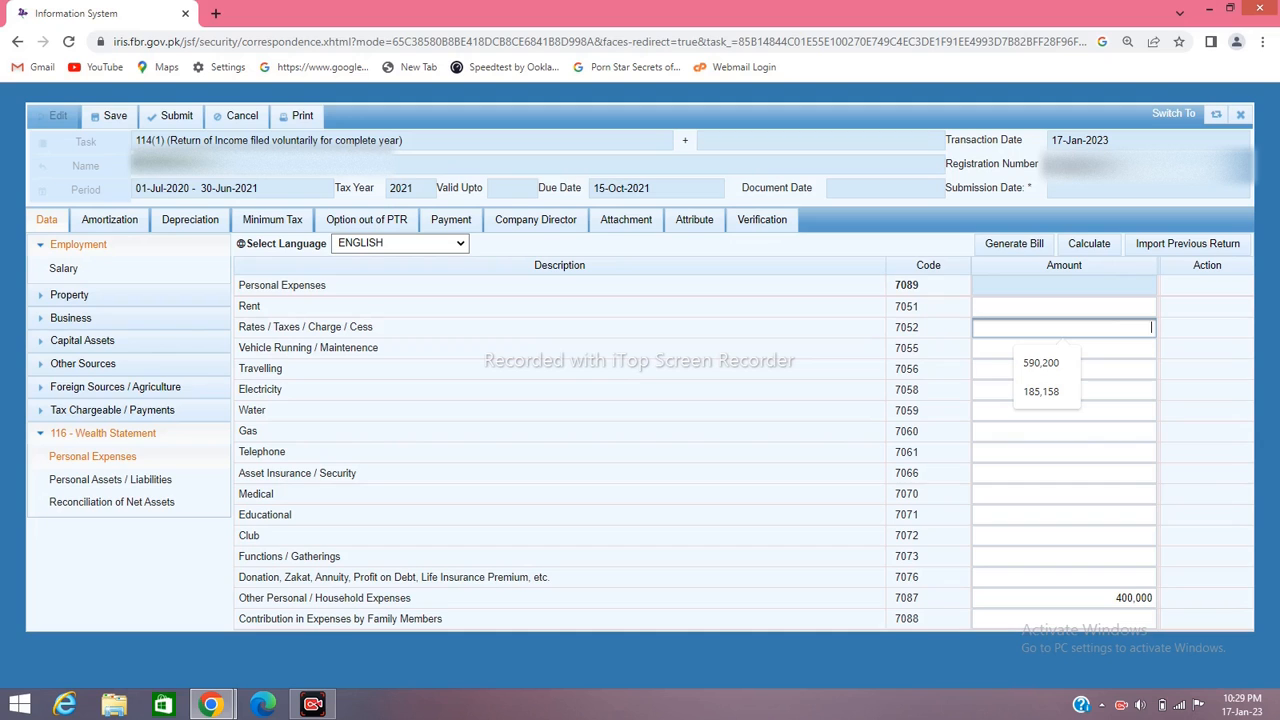
pyautogui.write('7500')
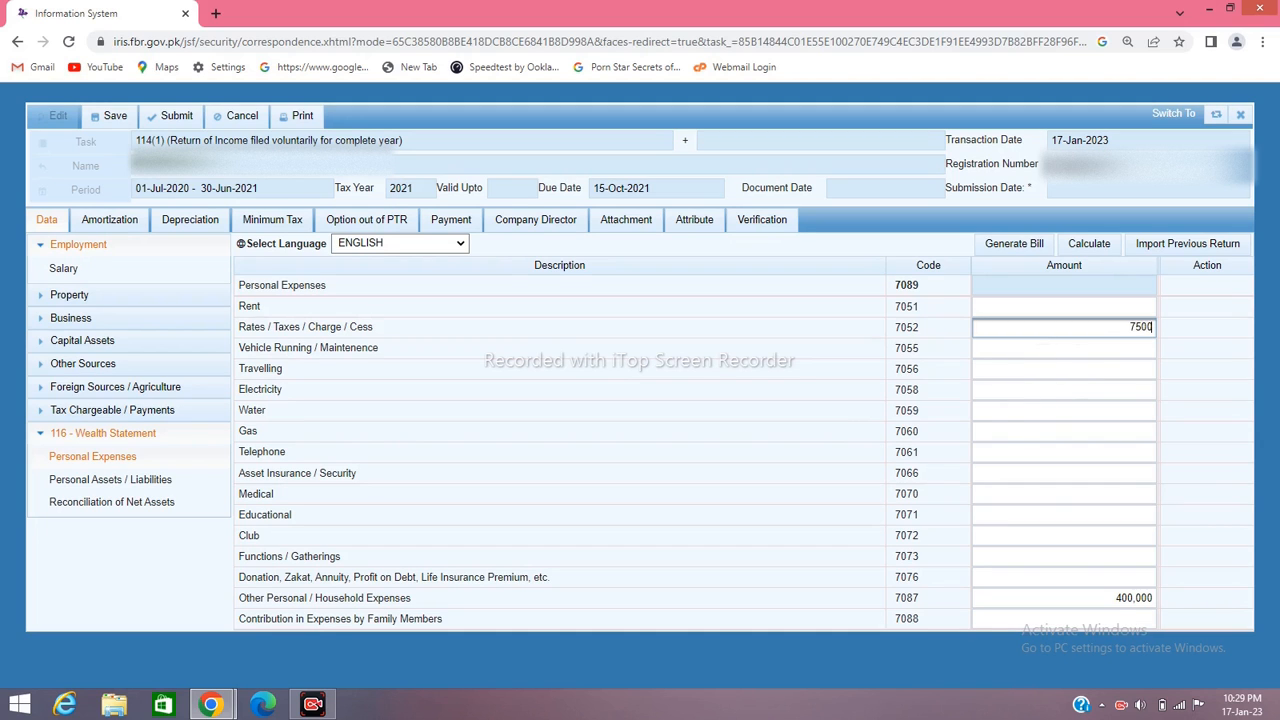
pyautogui.click(1089, 243)
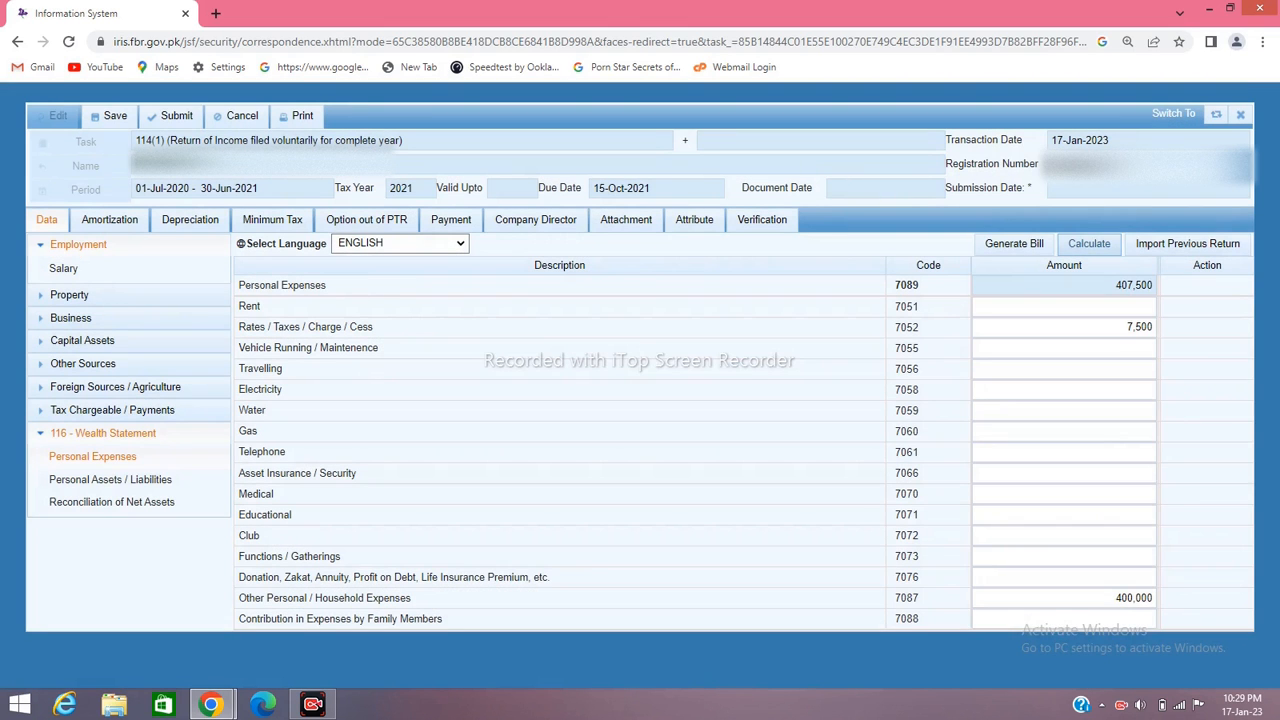
pyautogui.click(1089, 243)
pyautogui.click(1089, 243)
pyautogui.click(110, 479)
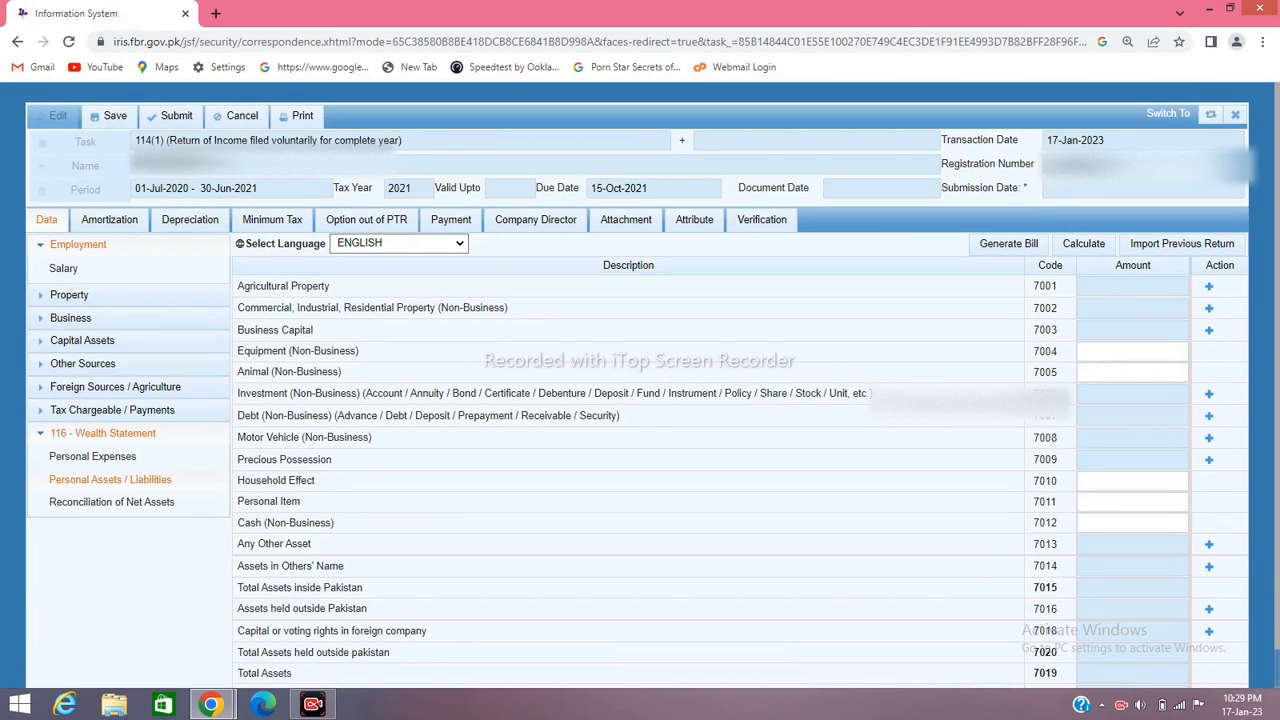
# Add a 7006 investment row using the saved account number, with contents 'MCB'
pyautogui.click(1209, 287)
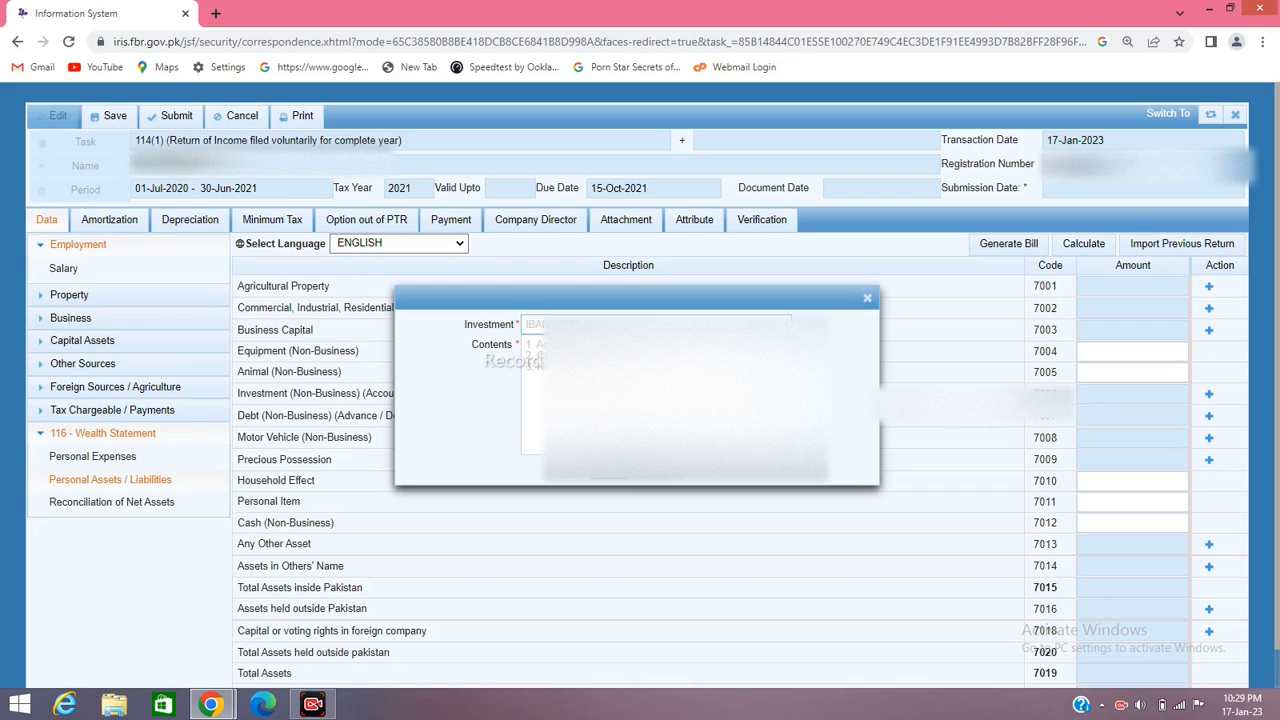
pyautogui.click(656, 324)
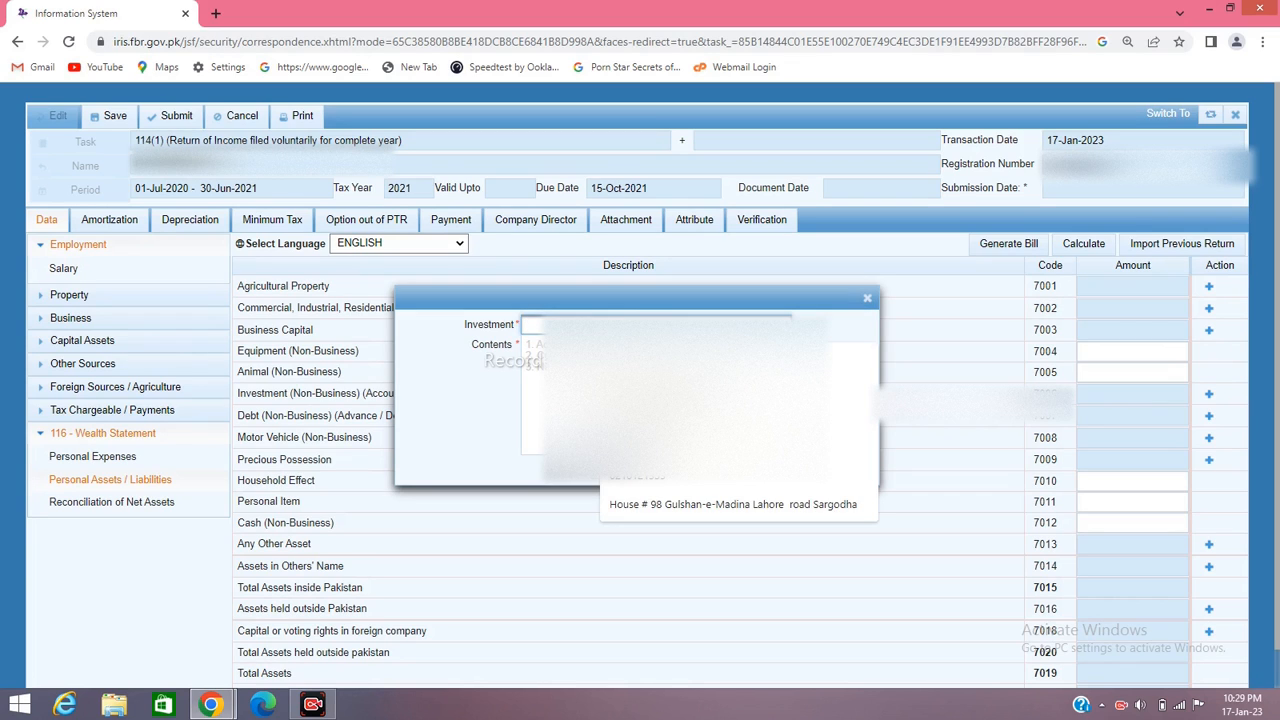
pyautogui.hotkey('ctrl', 'v')
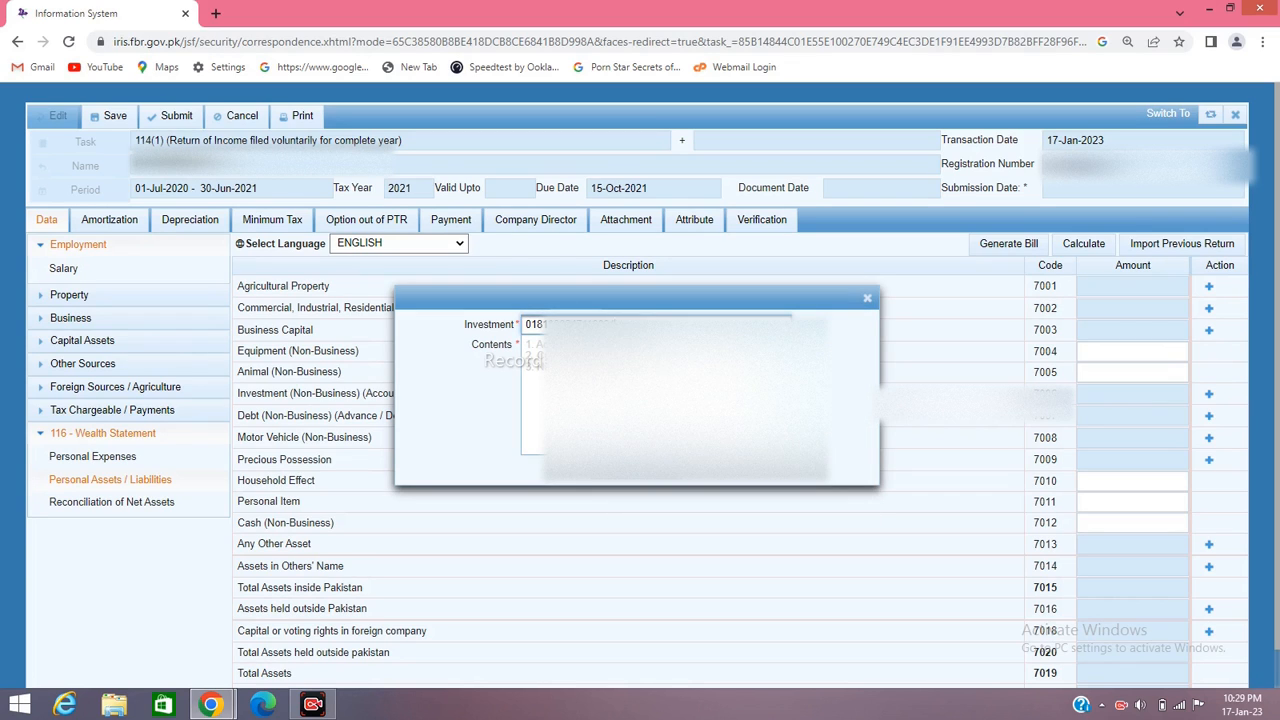
pyautogui.click(530, 345)
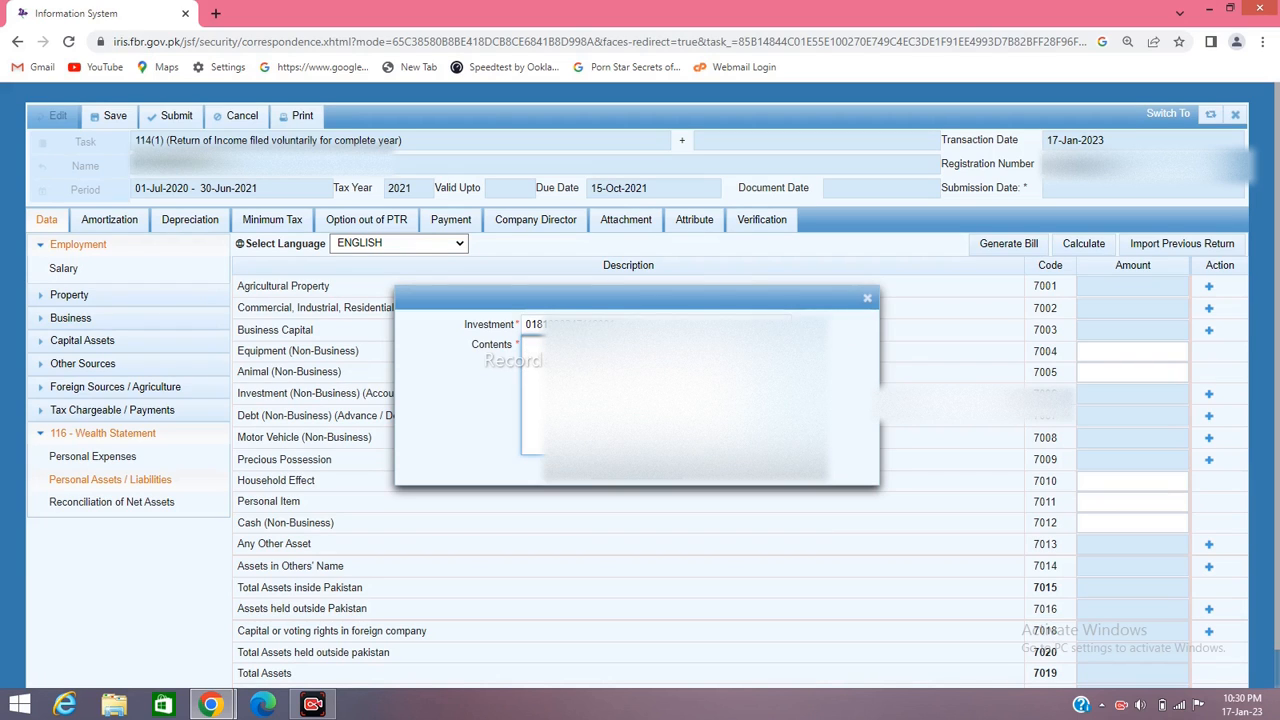
pyautogui.write('MCB')
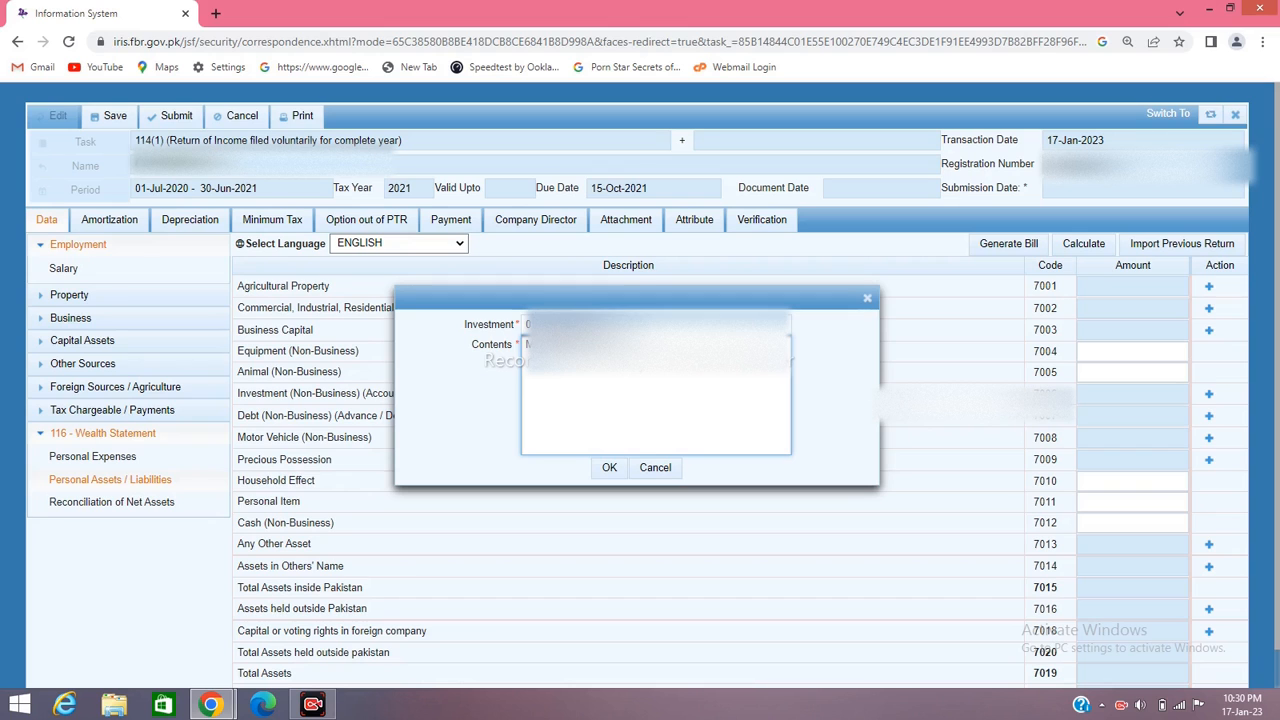
pyautogui.click(609, 468)
pyautogui.click(1156, 420)
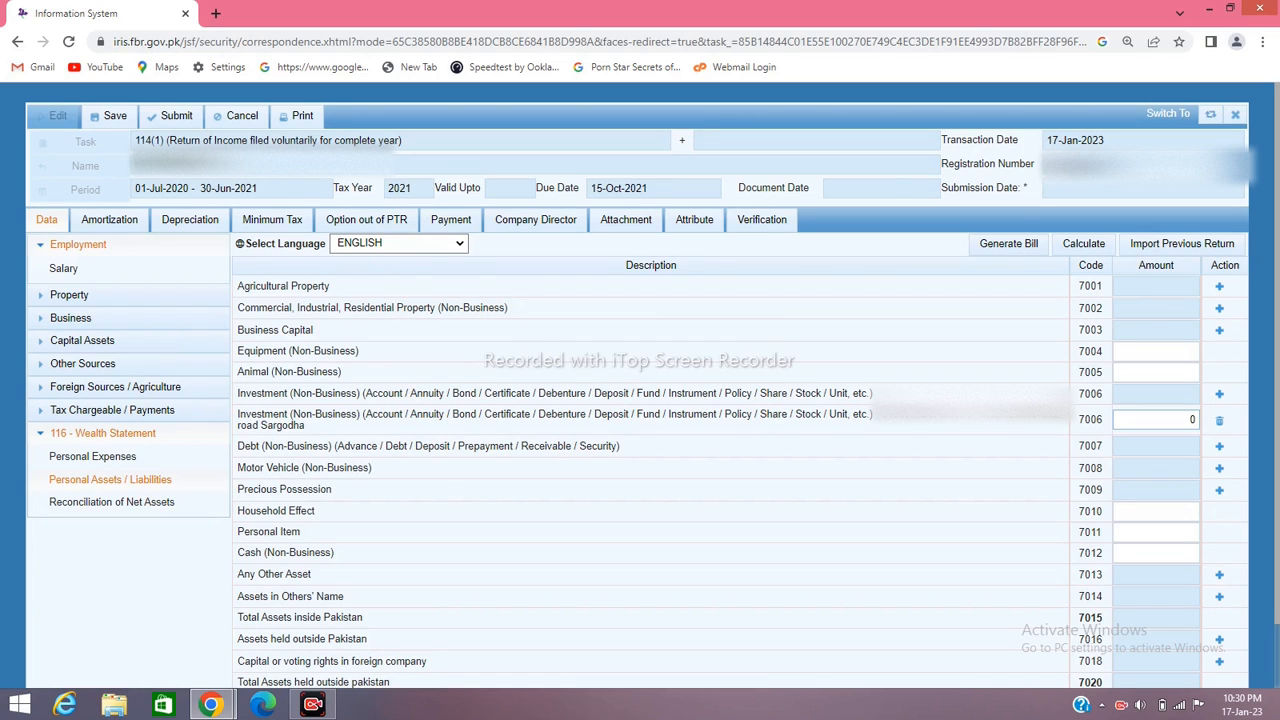
# Fill in 2,077,609 for investment 7006, 100,000 for household effect 7010 and 1,650,000 for cash 7012
pyautogui.press('BackSpace')
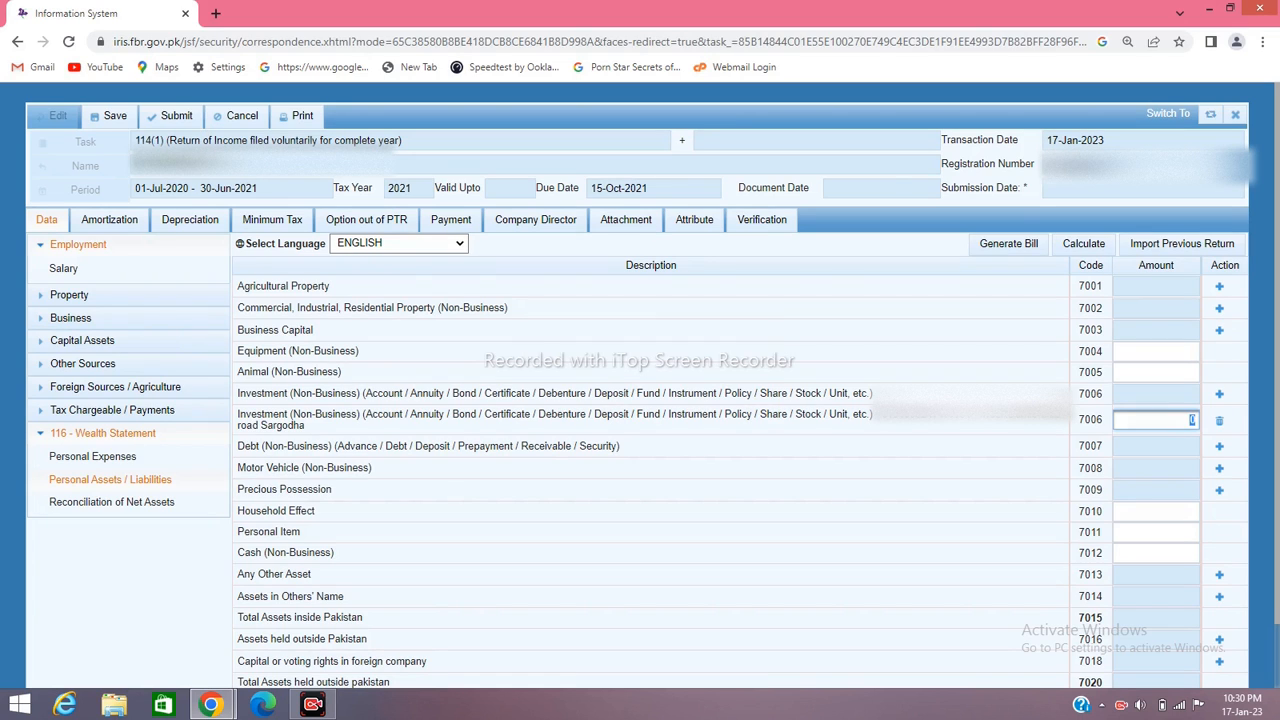
pyautogui.write('2077609')
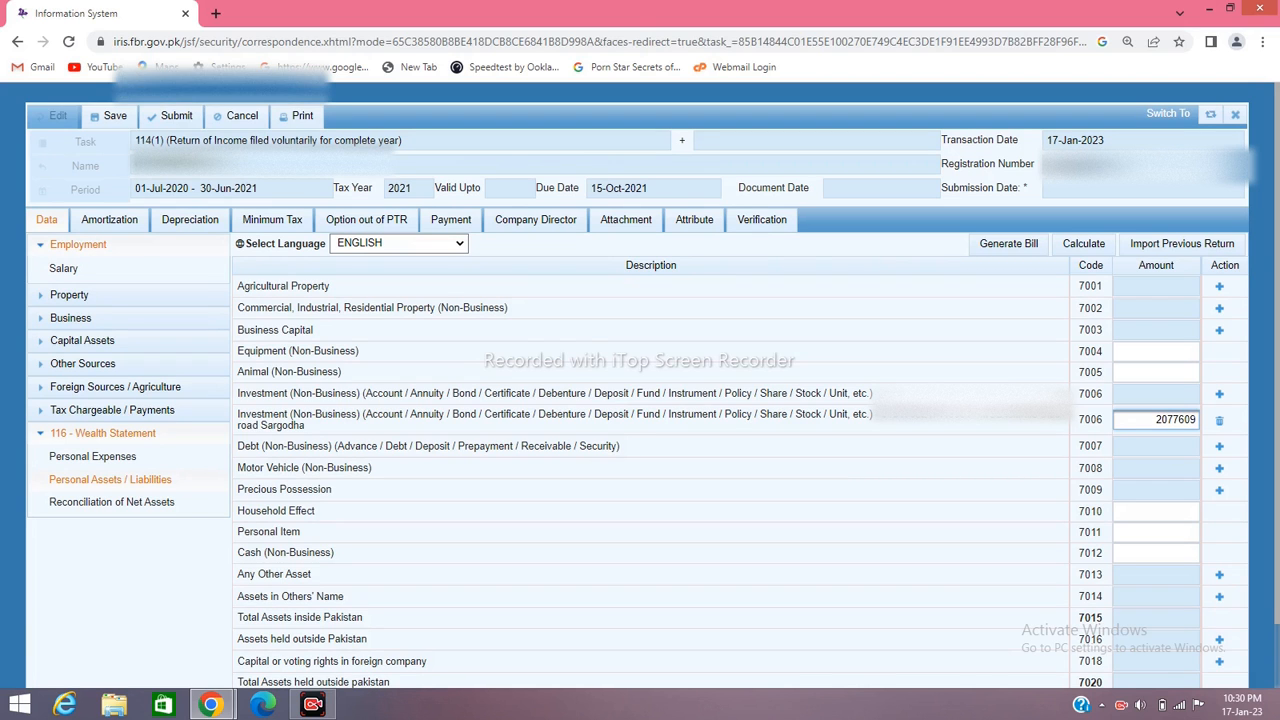
pyautogui.scroll(-1, 640, 400)
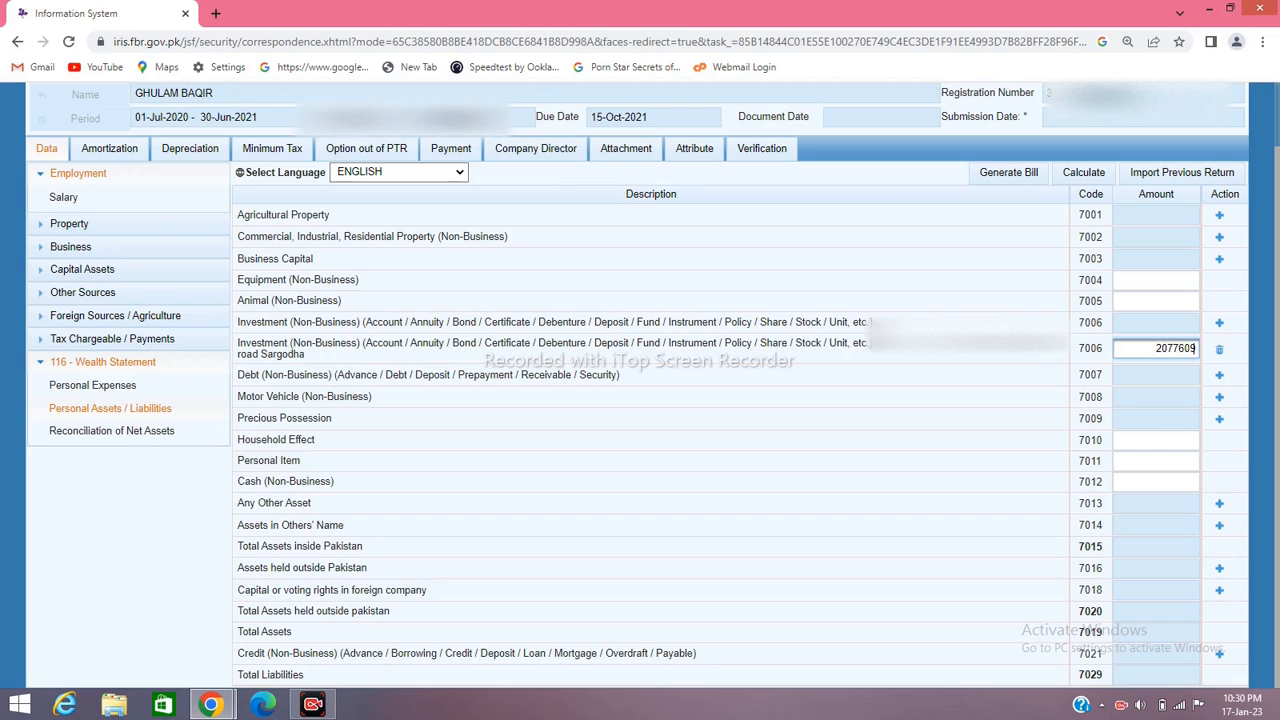
pyautogui.click(1156, 440)
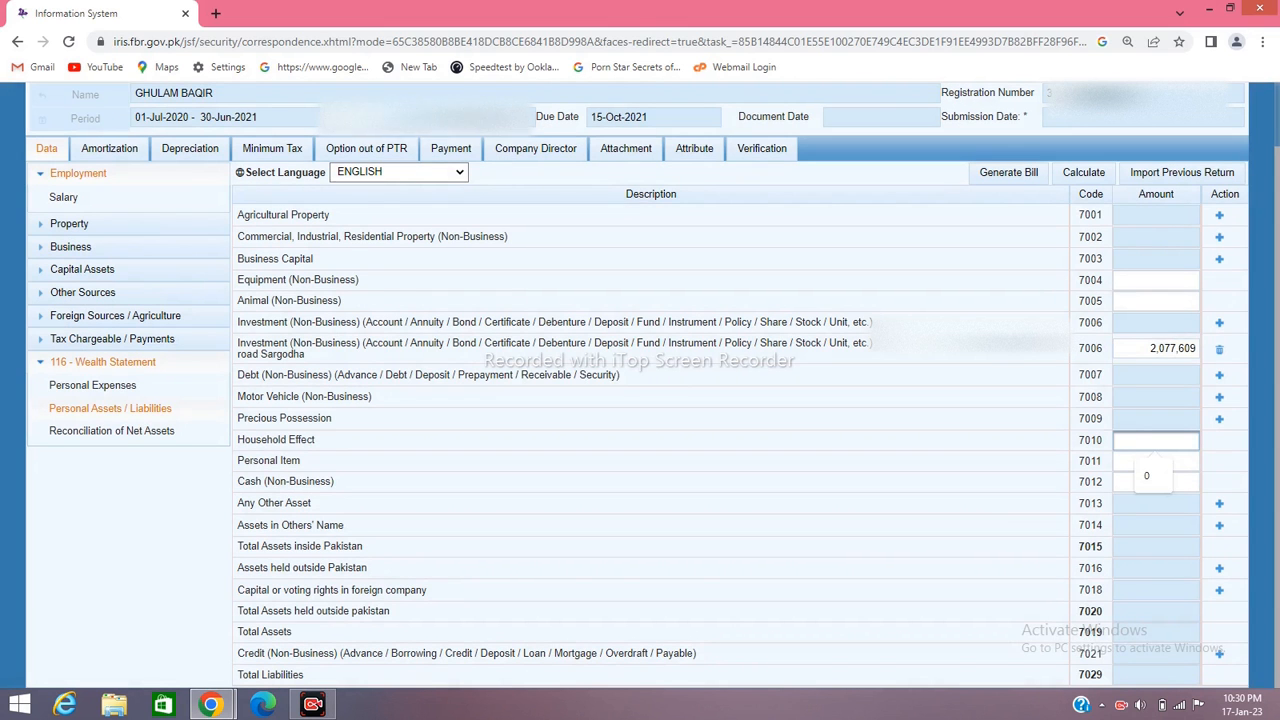
pyautogui.write('1000')
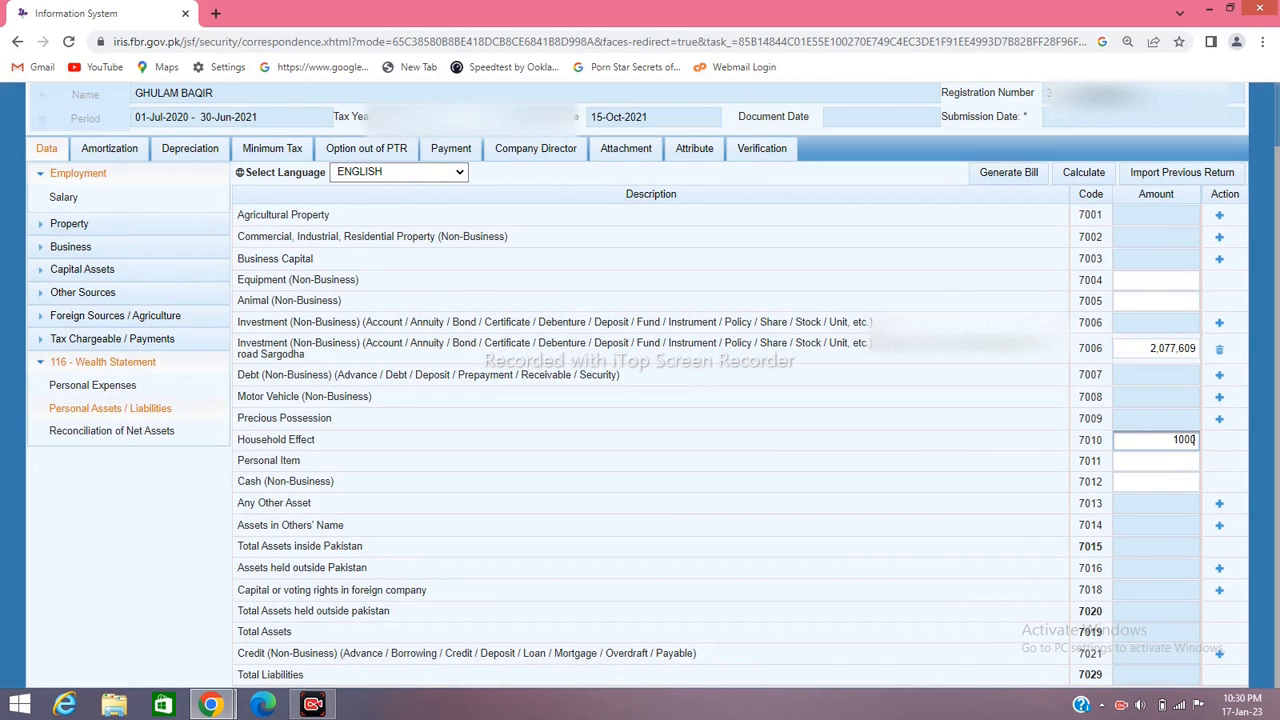
pyautogui.write('00')
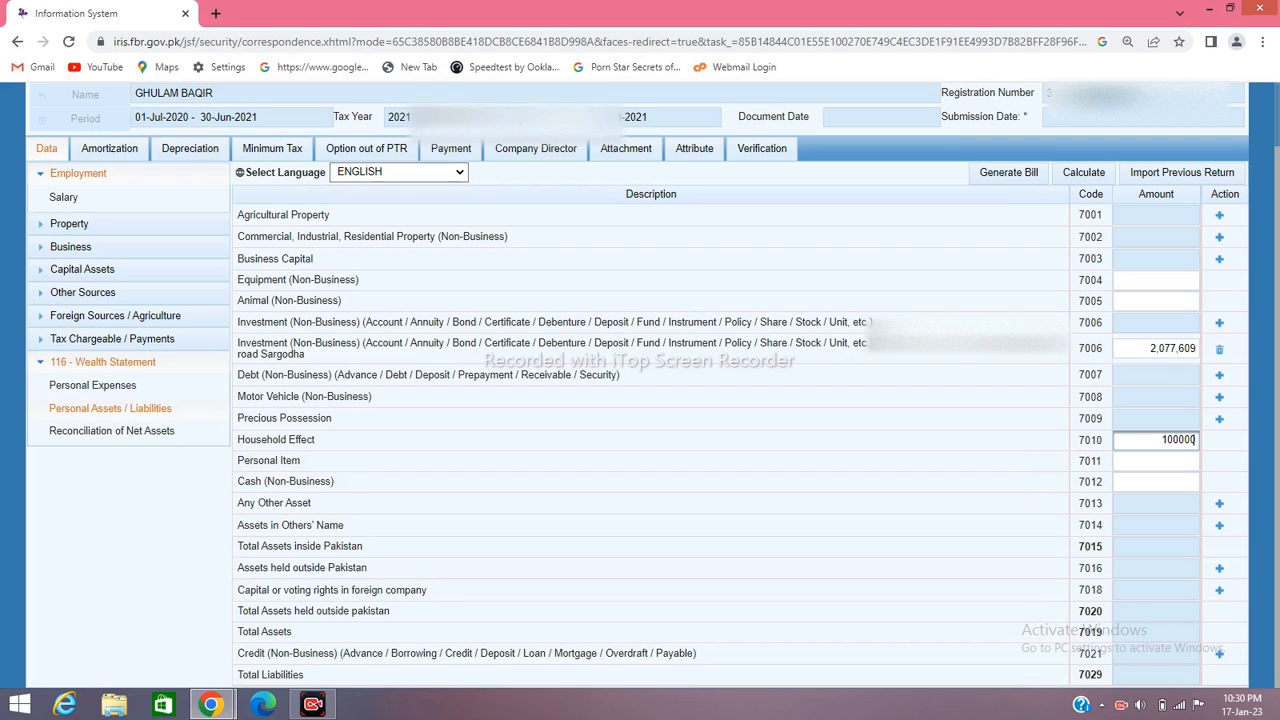
pyautogui.click(1156, 482)
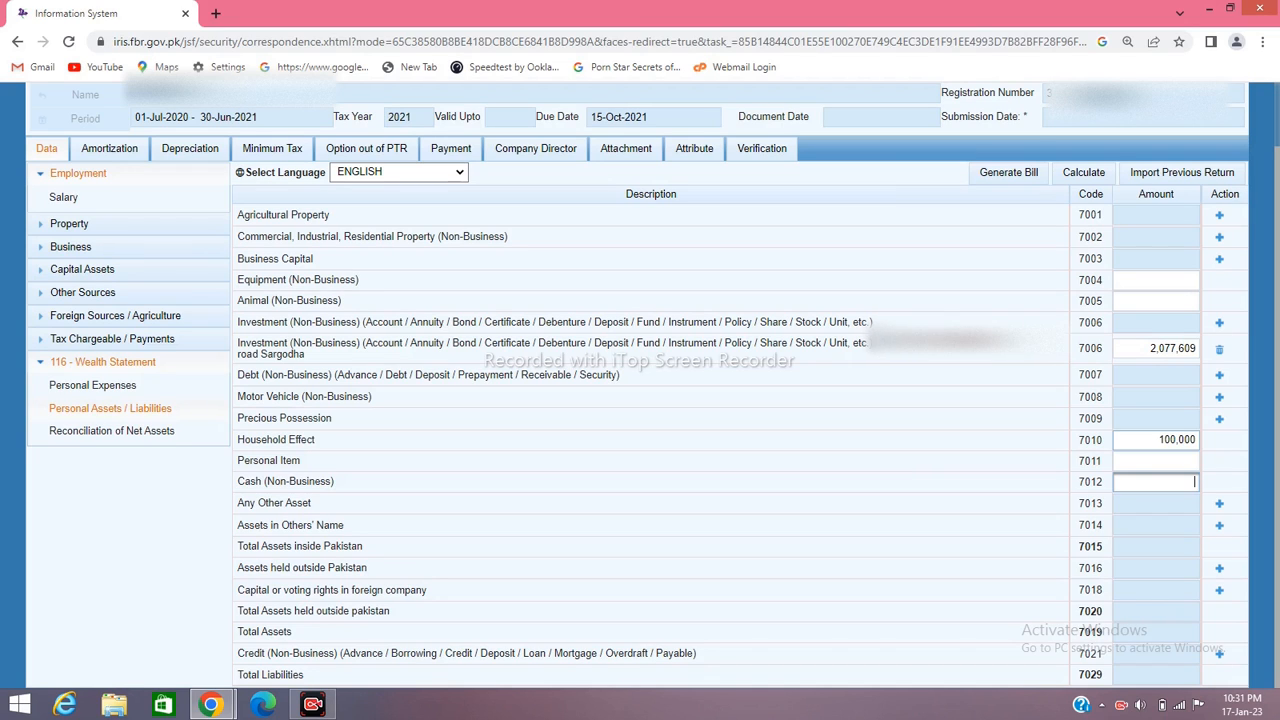
pyautogui.write('1650000')
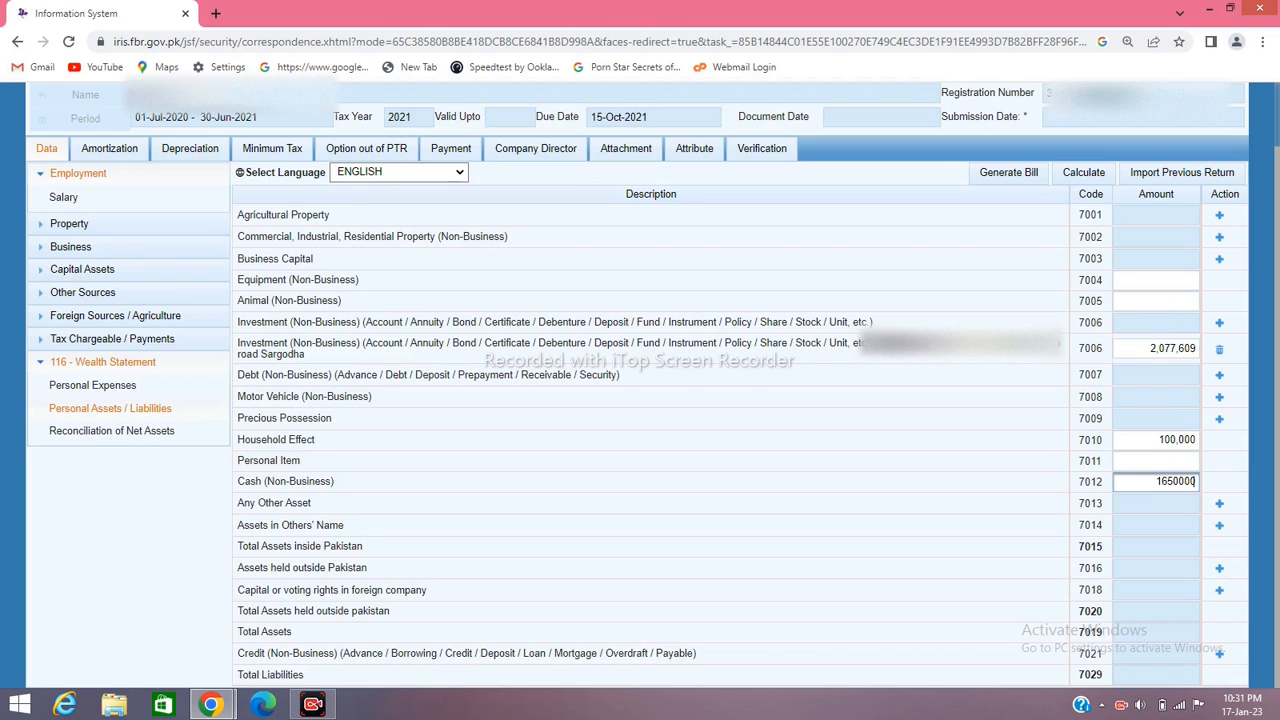
pyautogui.press('Tab')
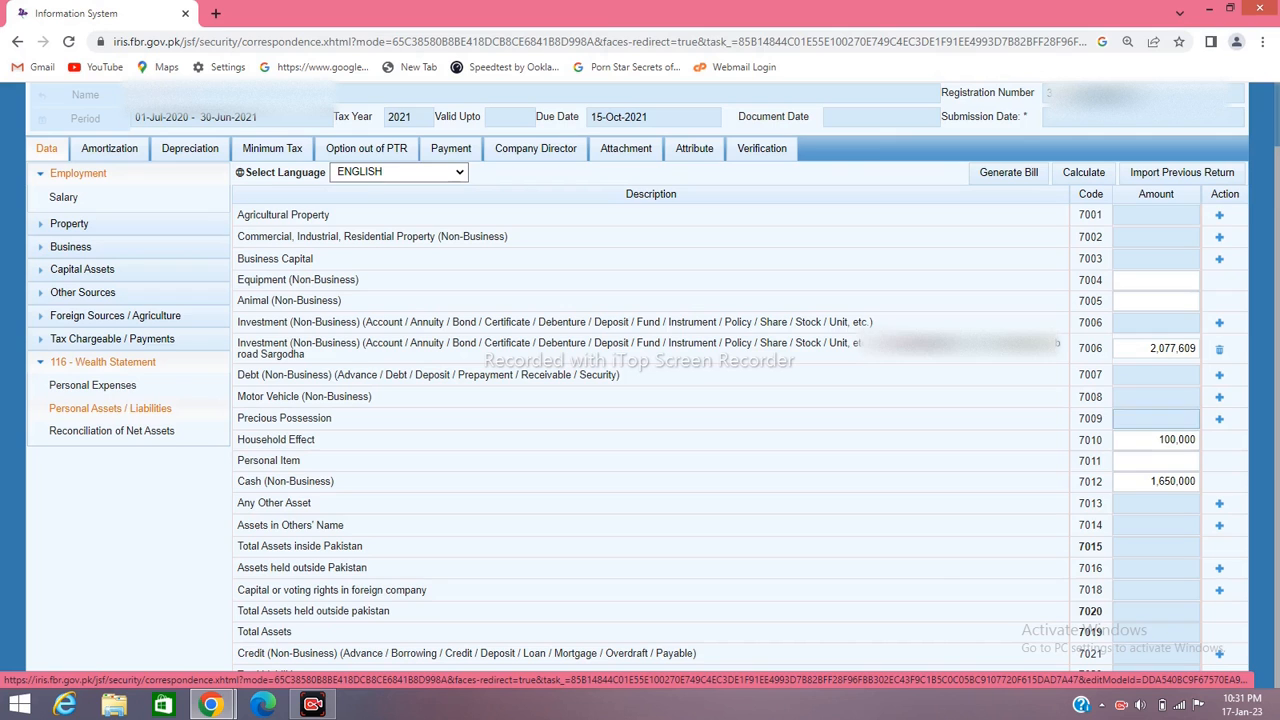
# Add a Gold 7009 entry described '10 Tola Belong to wife' and recalculate total assets to 3,827,609
pyautogui.click(1219, 419)
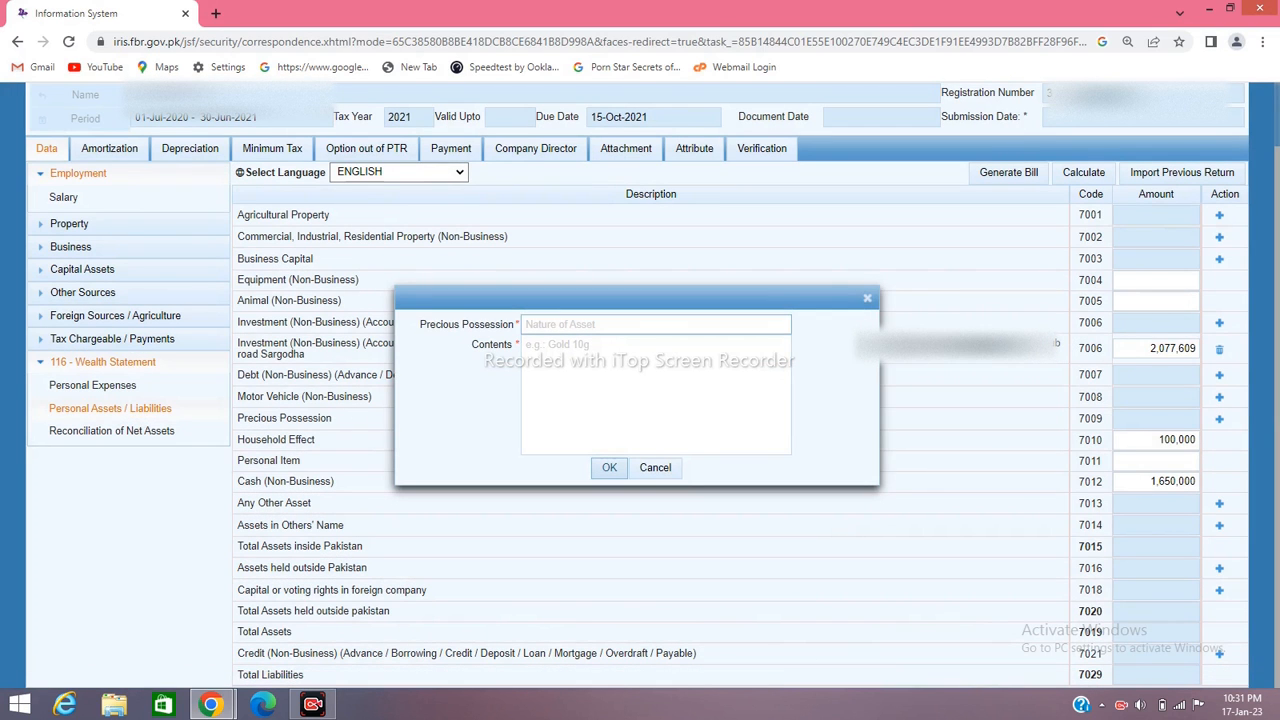
pyautogui.click(613, 324)
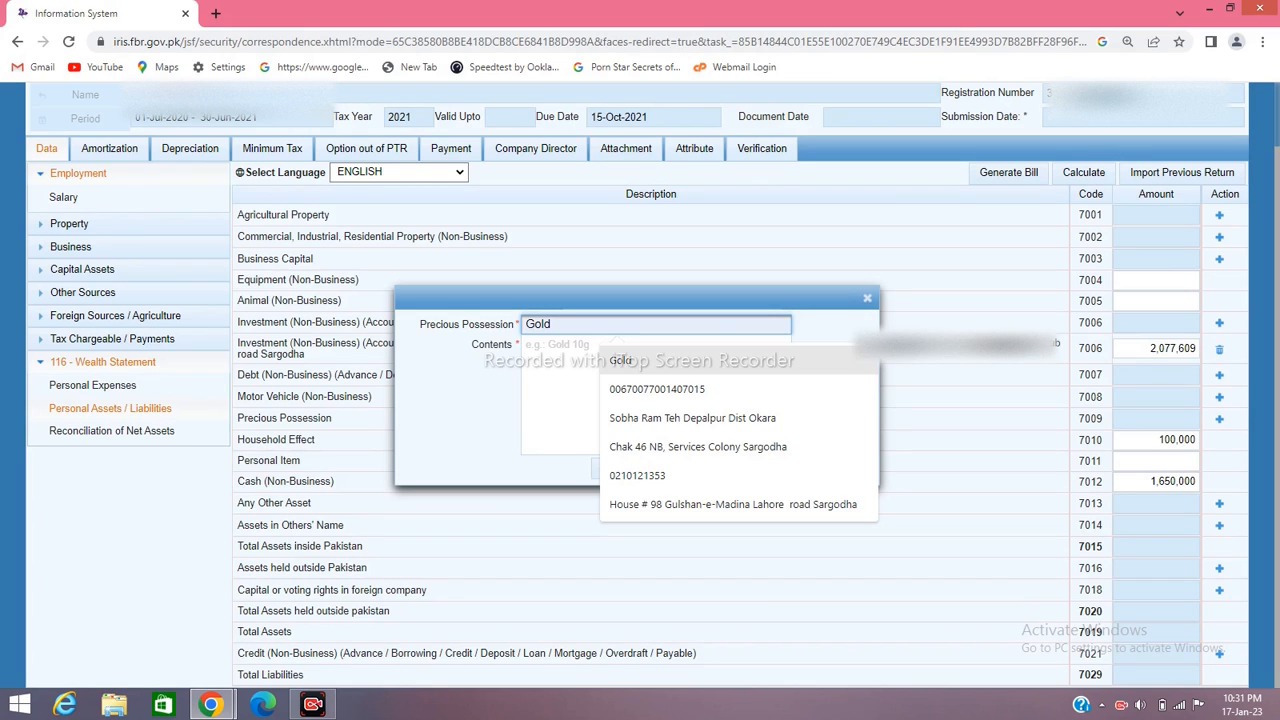
pyautogui.click(620, 360)
pyautogui.click(526, 345)
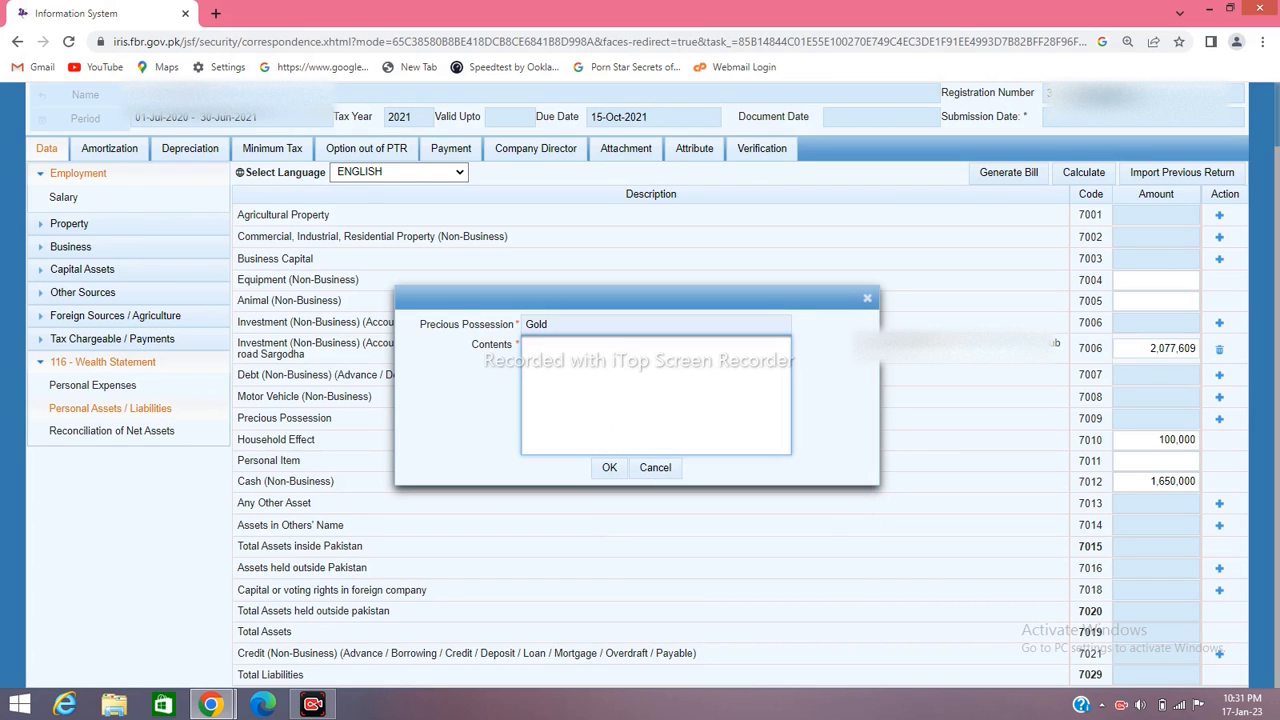
pyautogui.write('10 Tola')
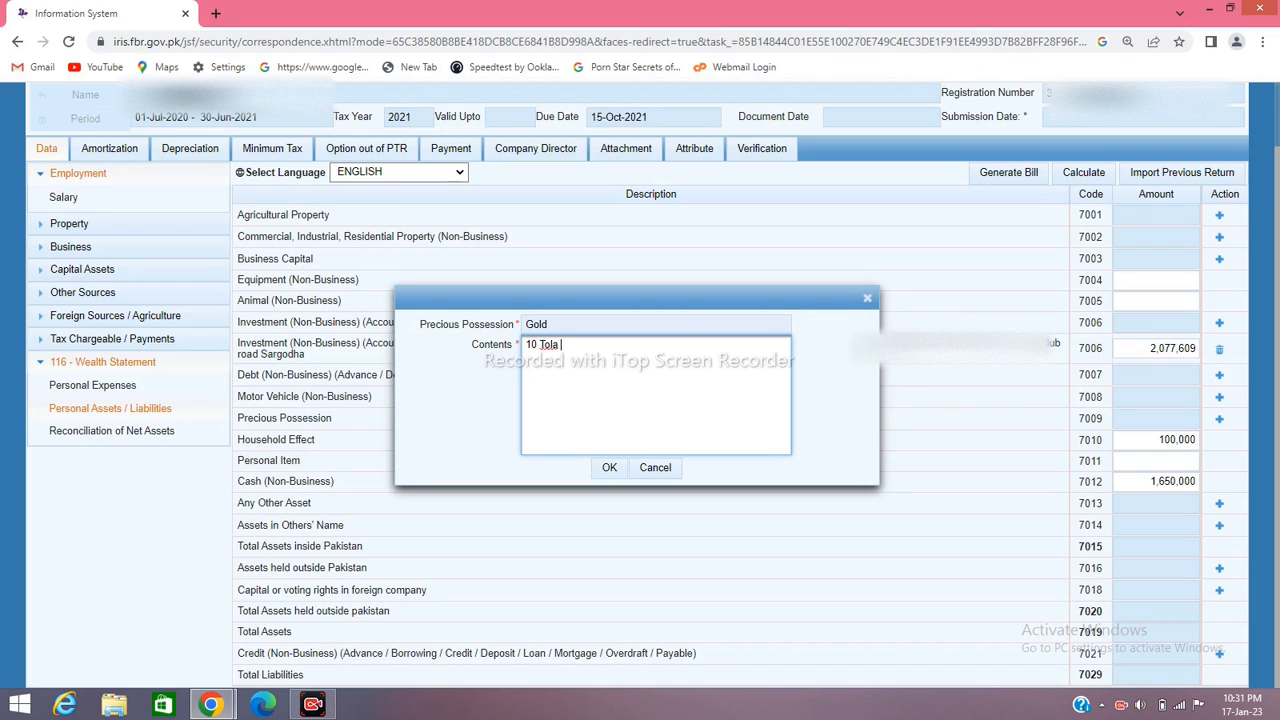
pyautogui.write(' Belong')
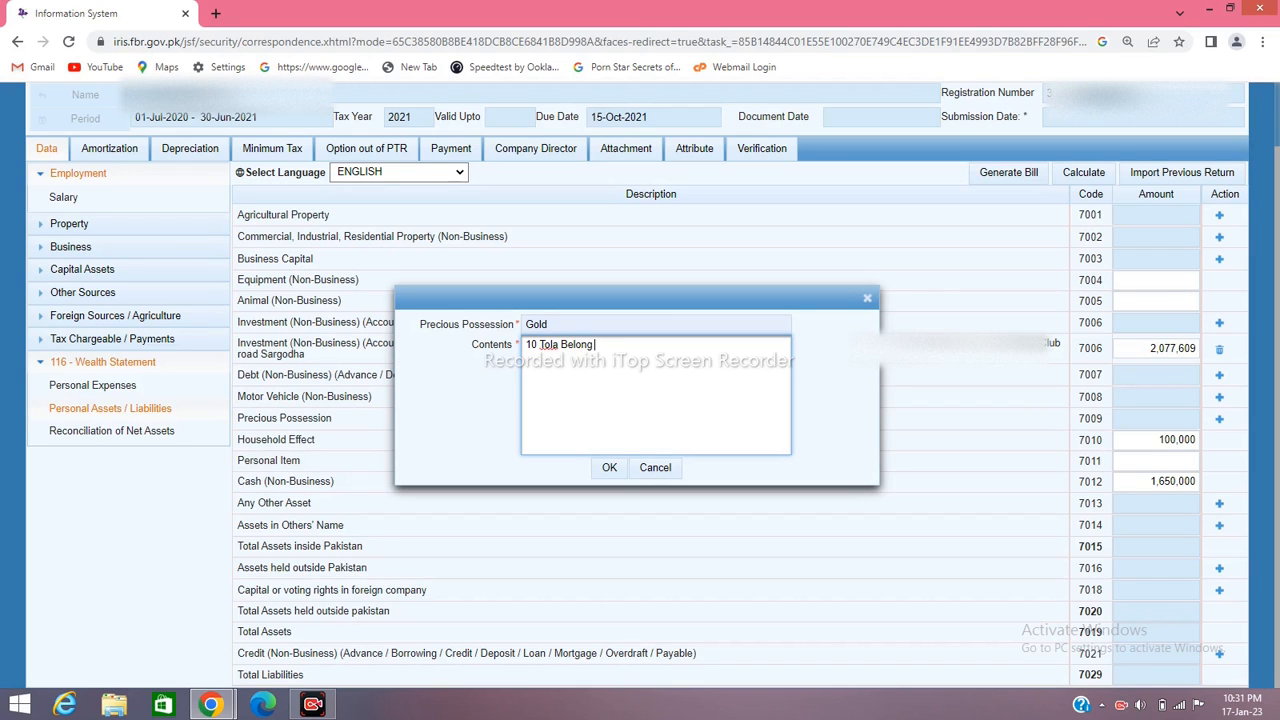
pyautogui.write(' to wi')
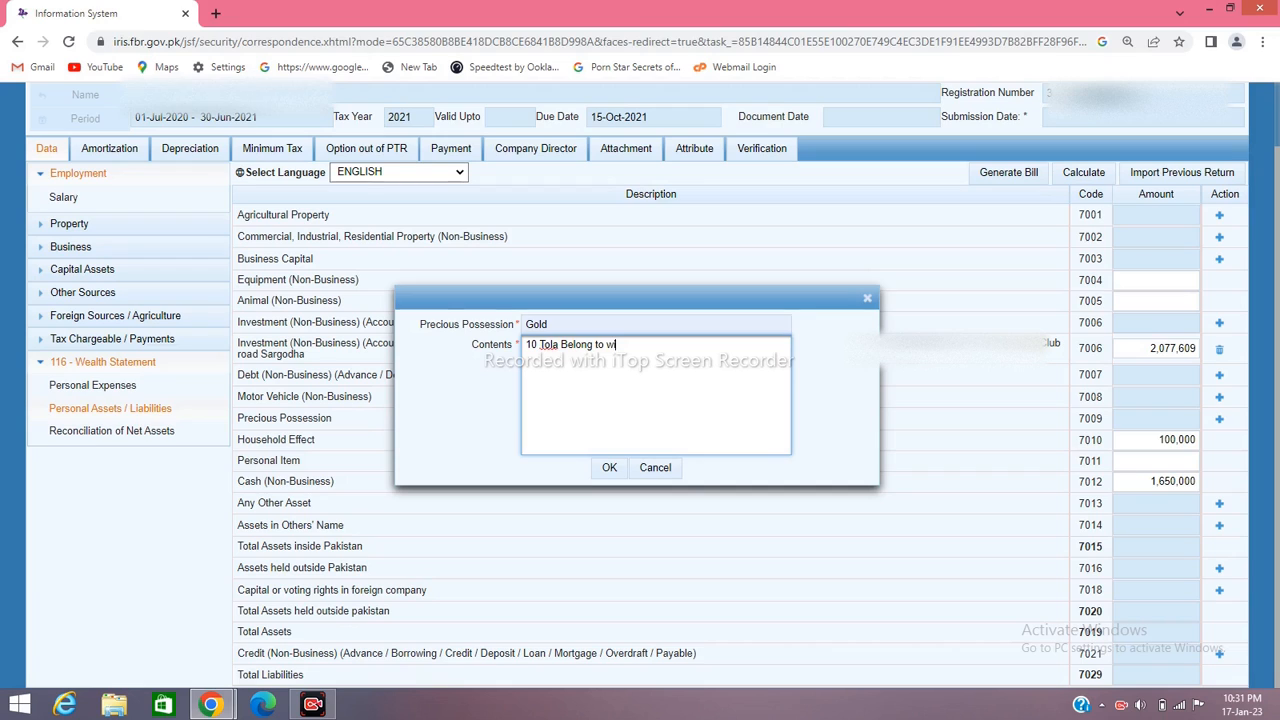
pyautogui.write('fe')
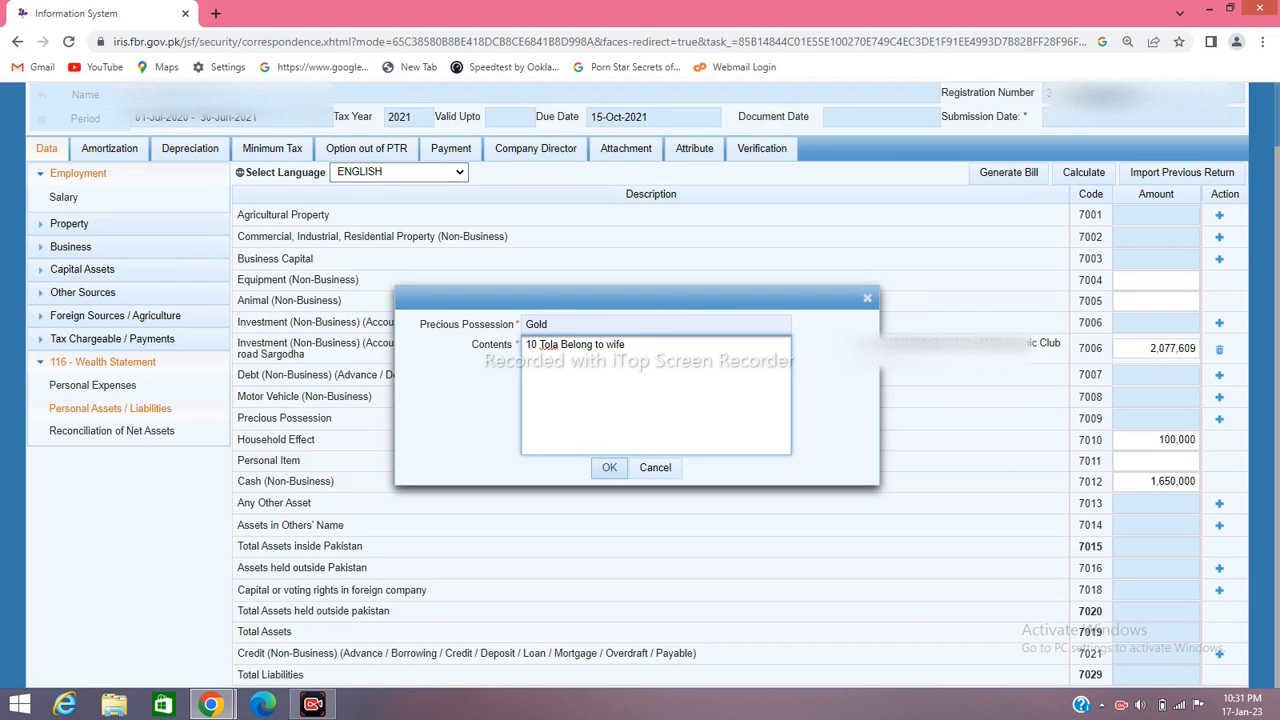
pyautogui.click(609, 468)
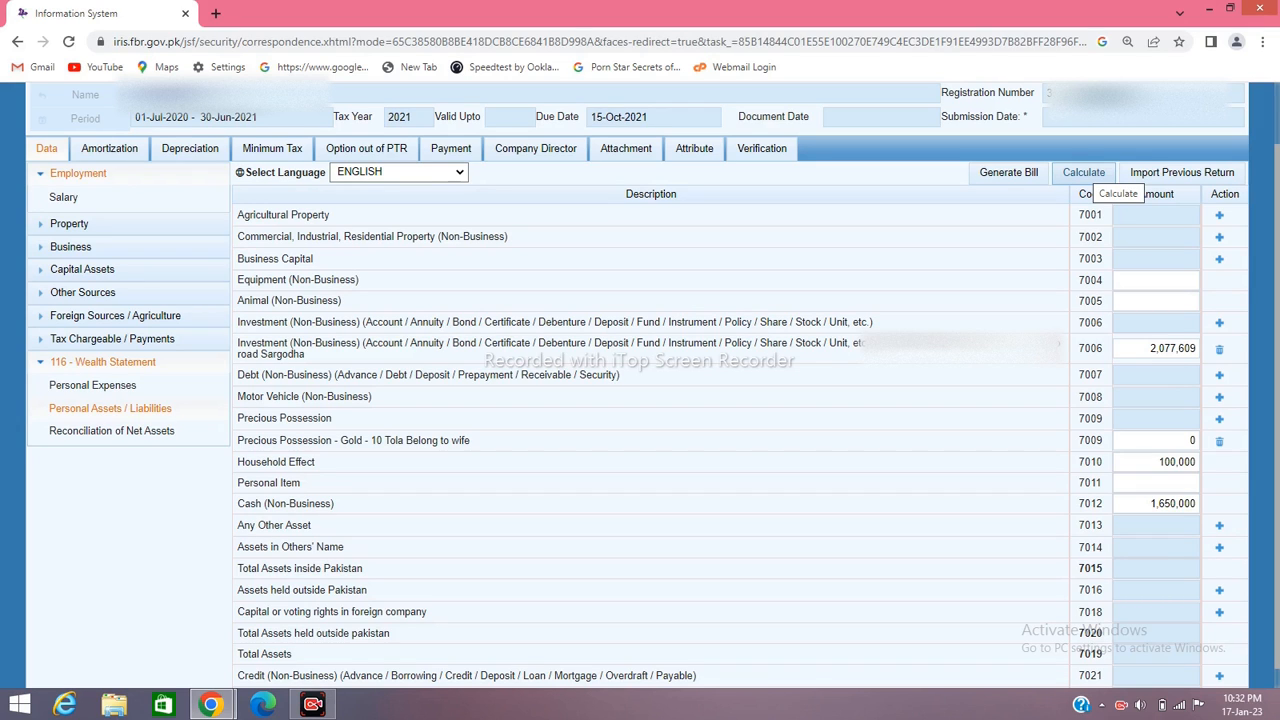
pyautogui.click(1092, 173)
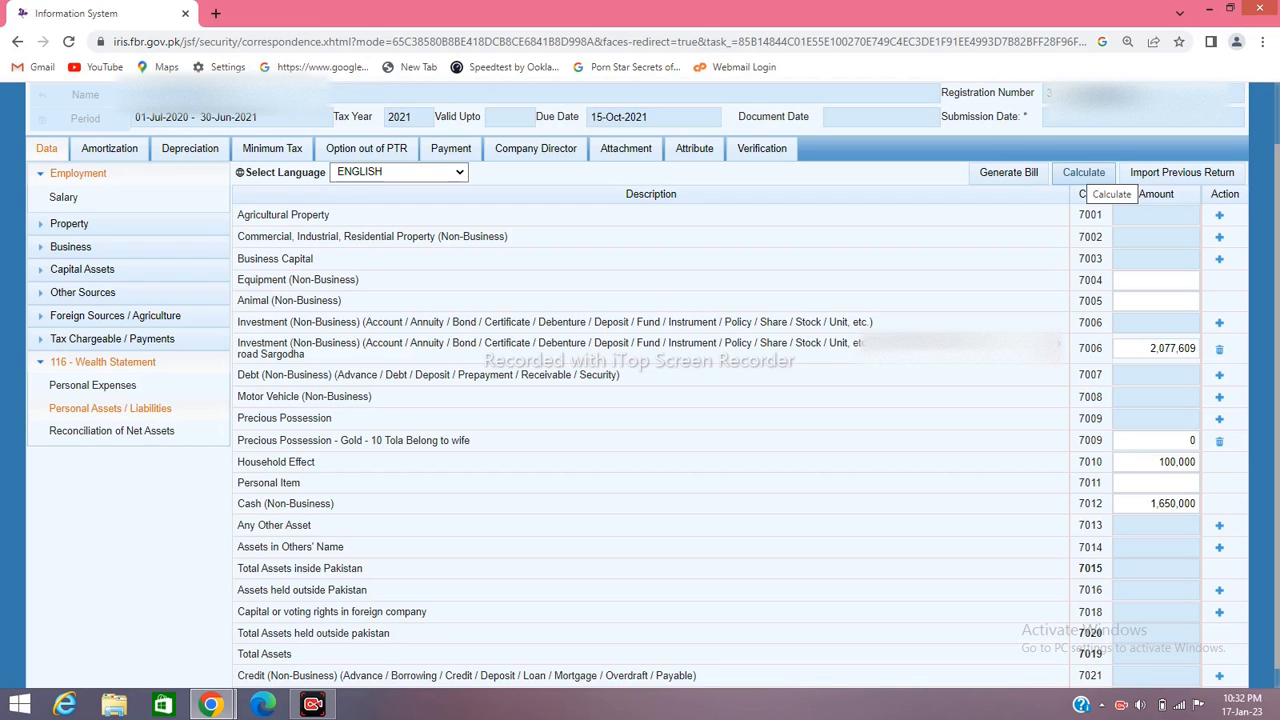
pyautogui.click(1086, 174)
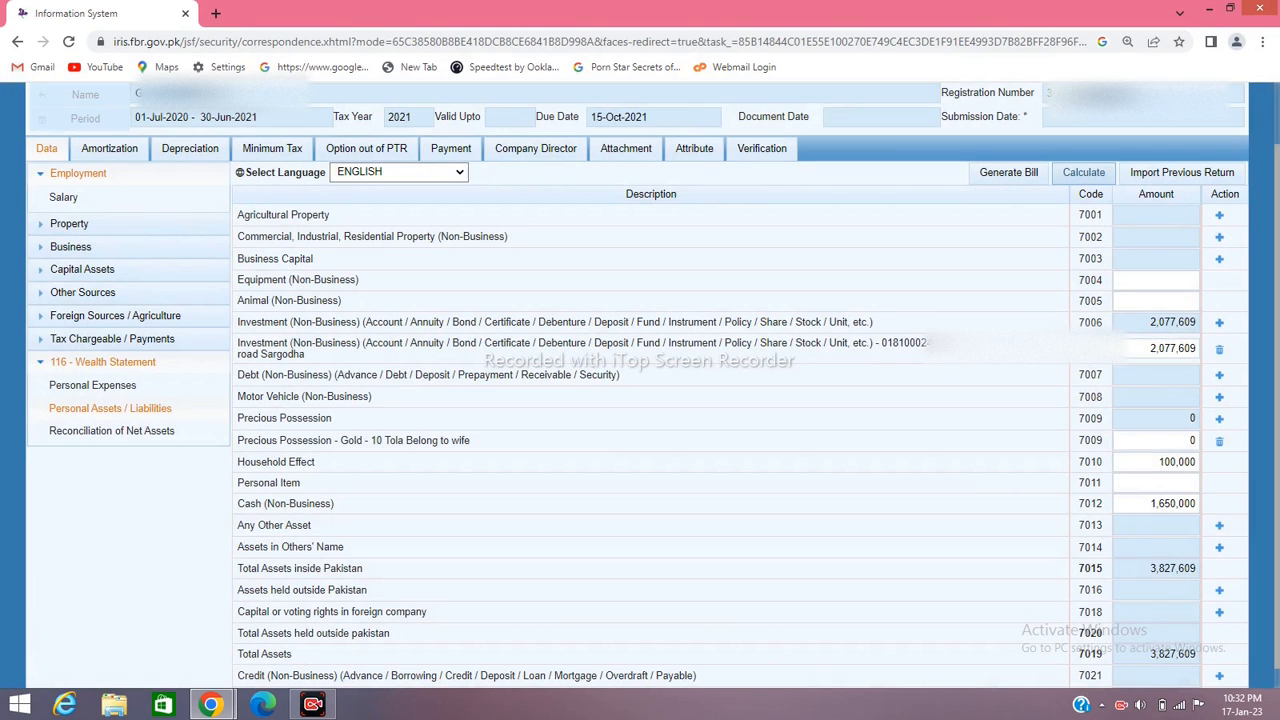
# On Reconciliation of Net Assets, enter 50,000 in 7031 and recalculate to 4,185,109 unreconciled
pyautogui.click(112, 431)
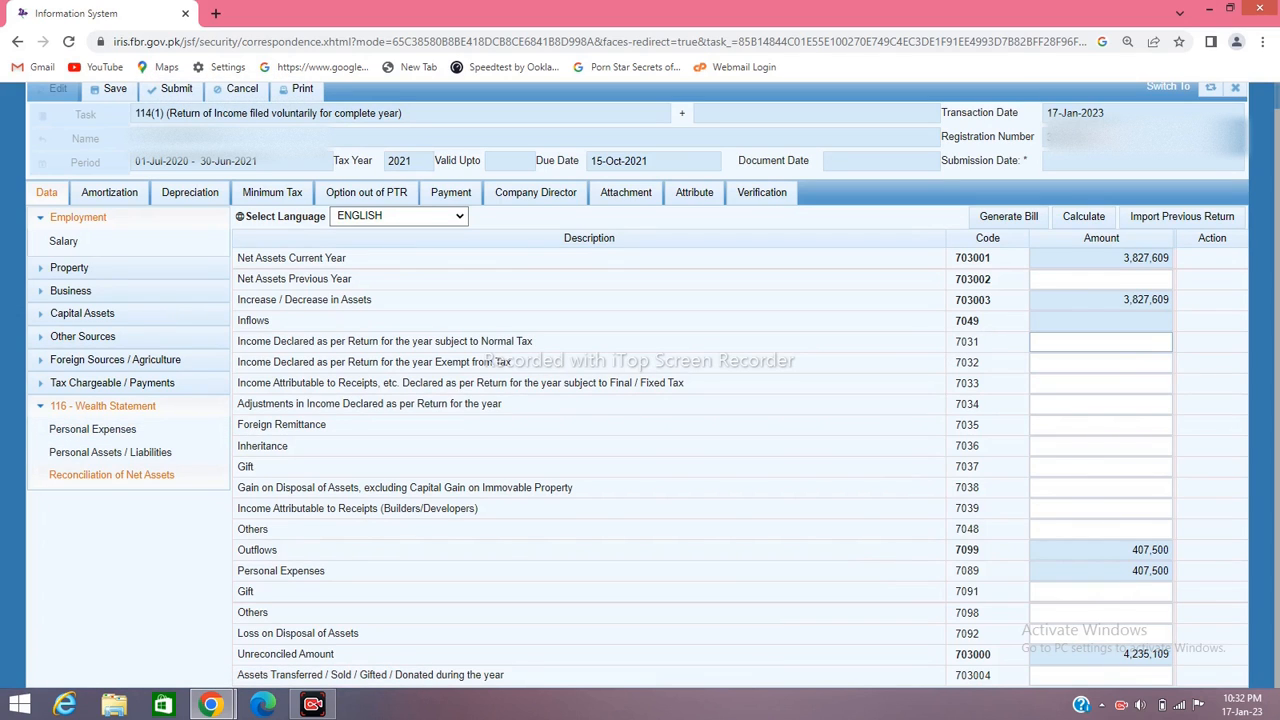
pyautogui.click(1100, 342)
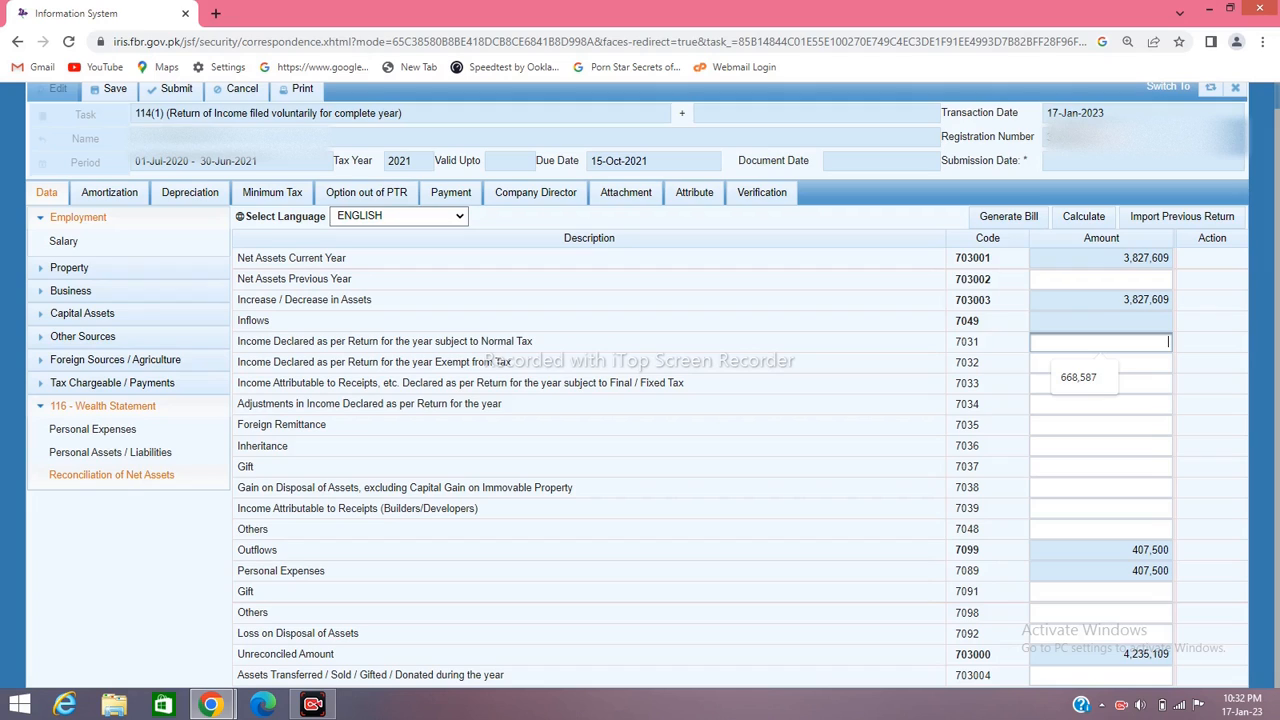
pyautogui.write('50000')
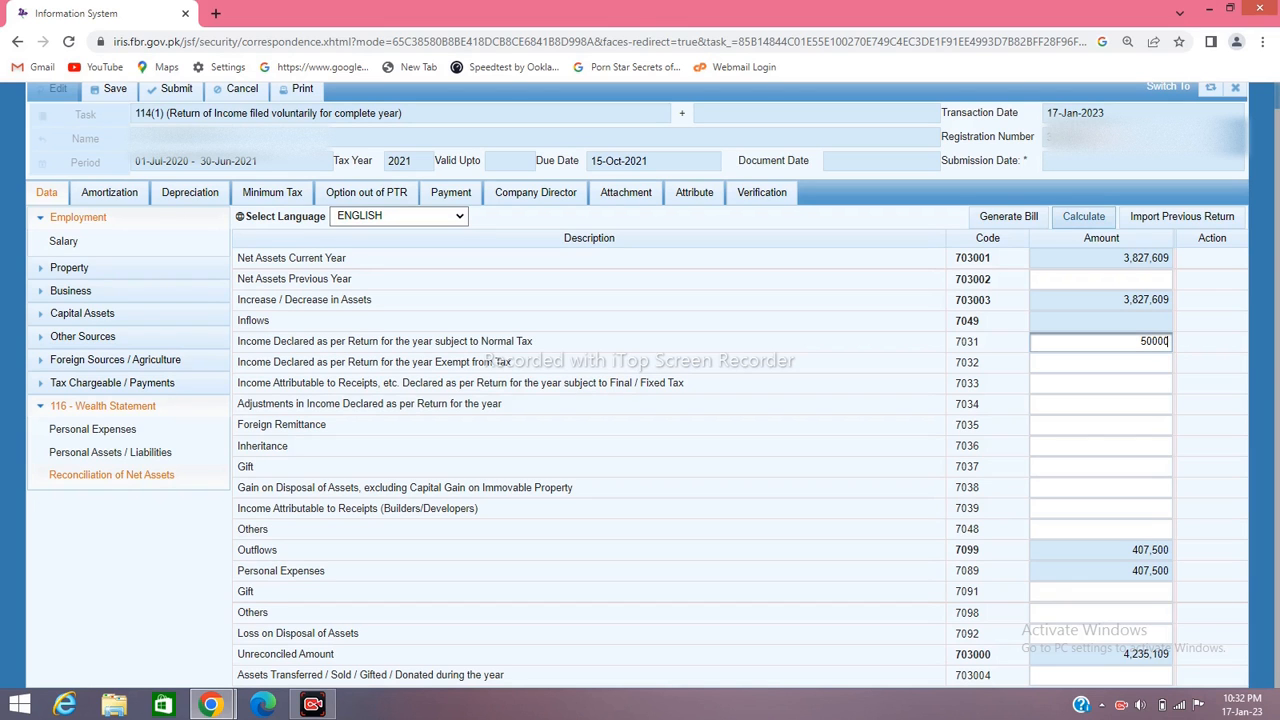
pyautogui.click(1084, 216)
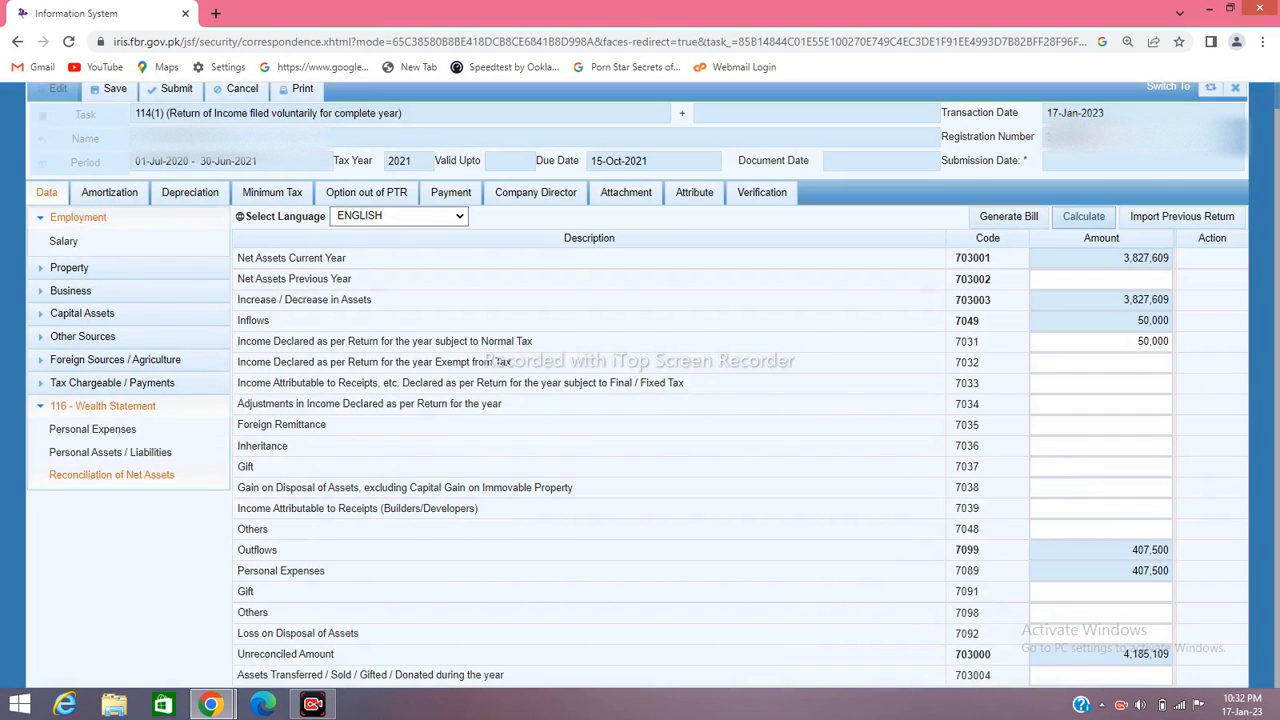
pyautogui.click(1084, 216)
# Copy the 4,185,109 unreconciled amount into Net Assets Previous Year (703002) and recalculate to zero
pyautogui.doubleClick(1147, 654)
pyautogui.hotkey('ctrl', 'c')
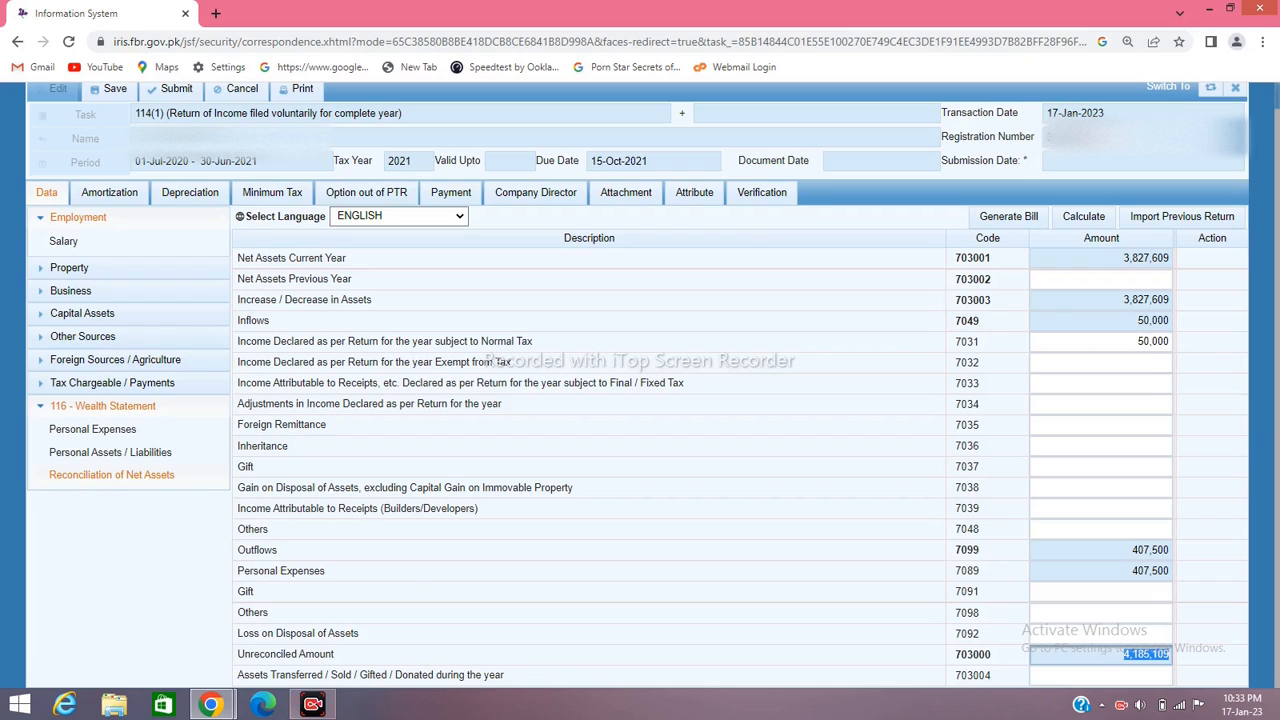
pyautogui.click(313, 705)
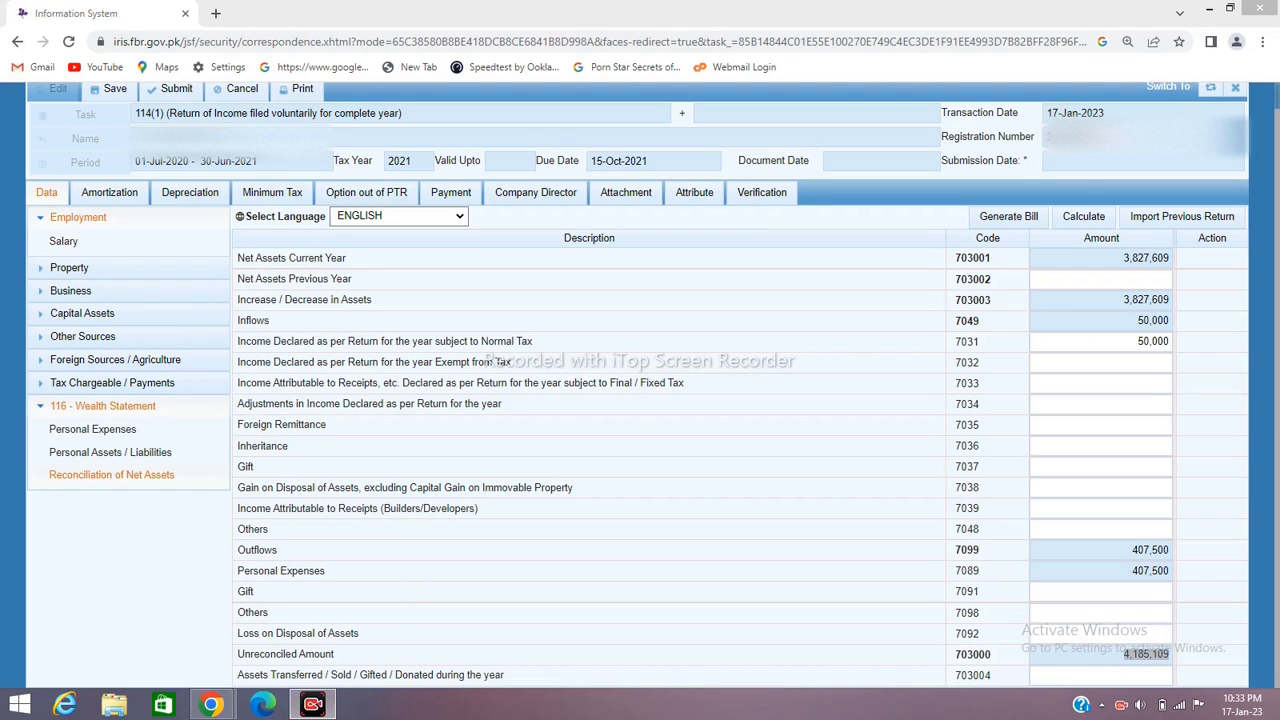
pyautogui.click(1101, 280)
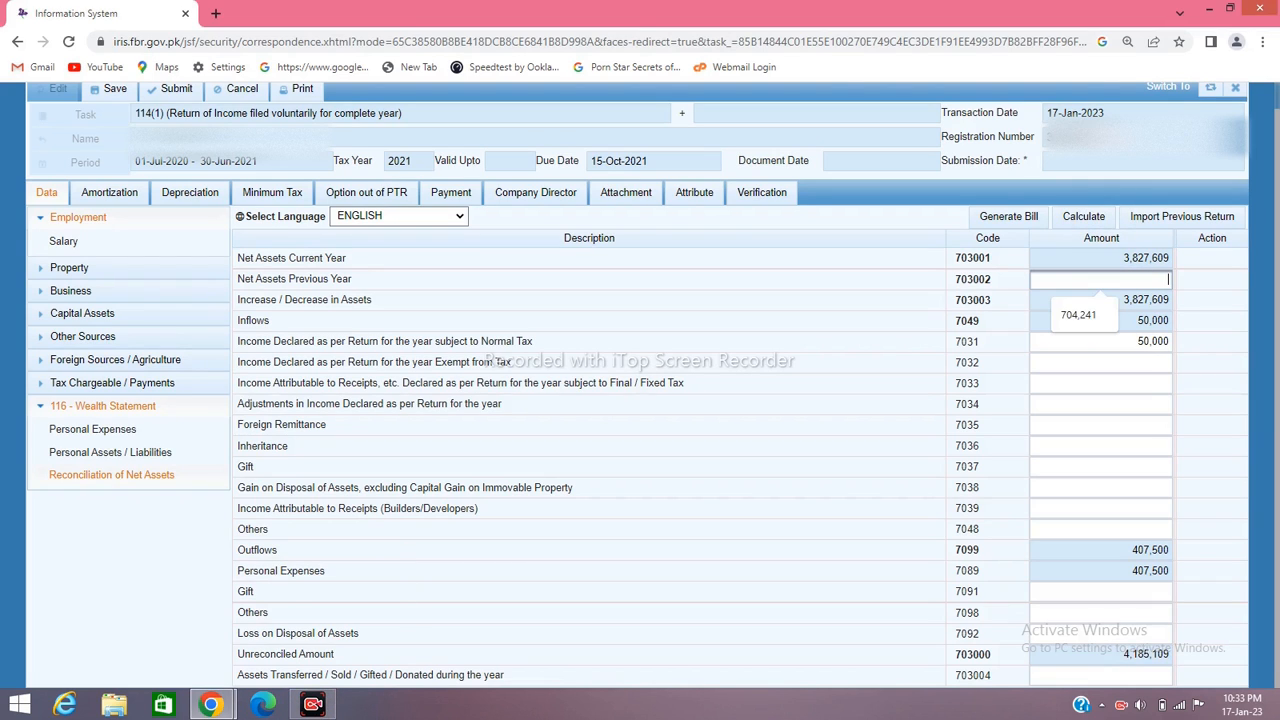
pyautogui.hotkey('ctrl', 'v')
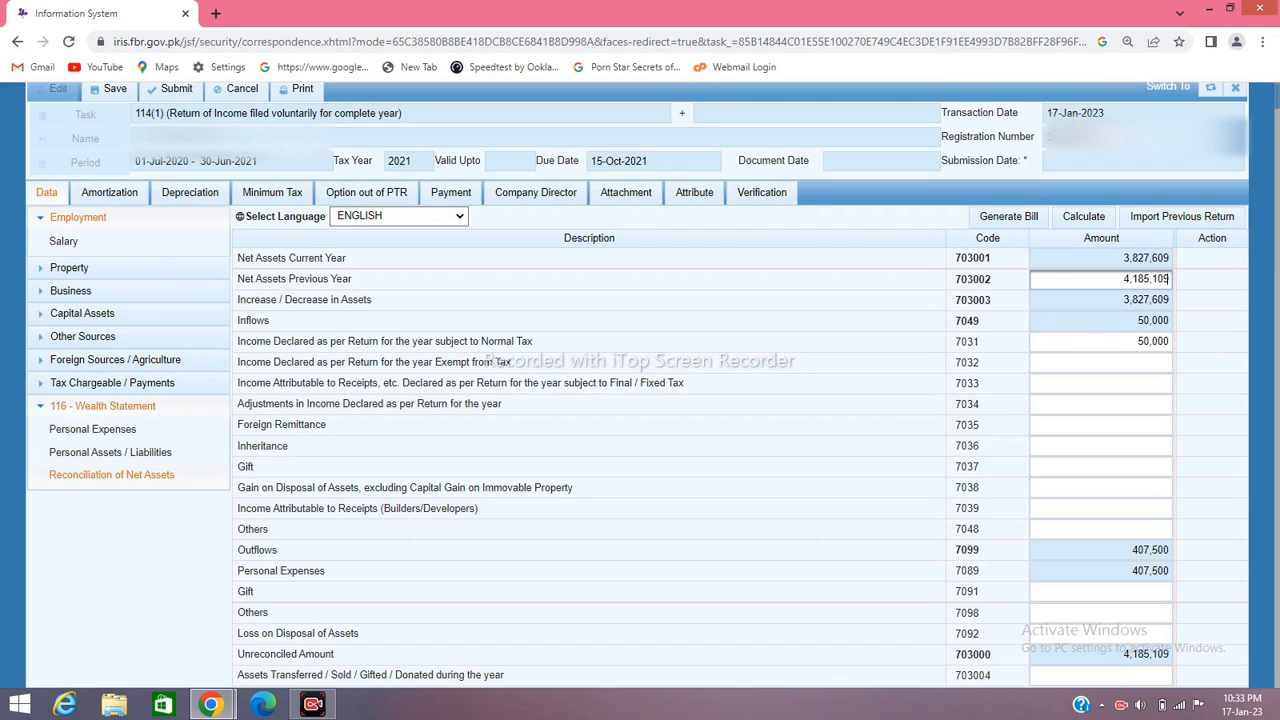
pyautogui.click(1084, 216)
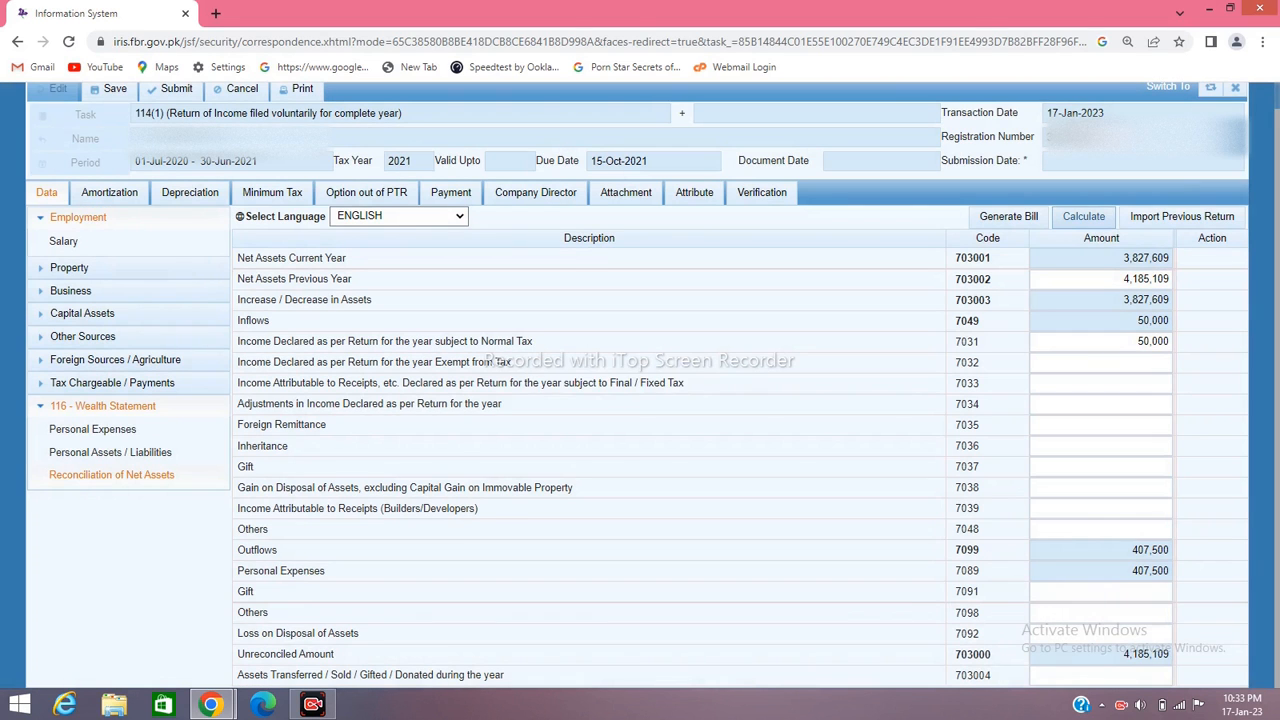
pyautogui.click(1084, 216)
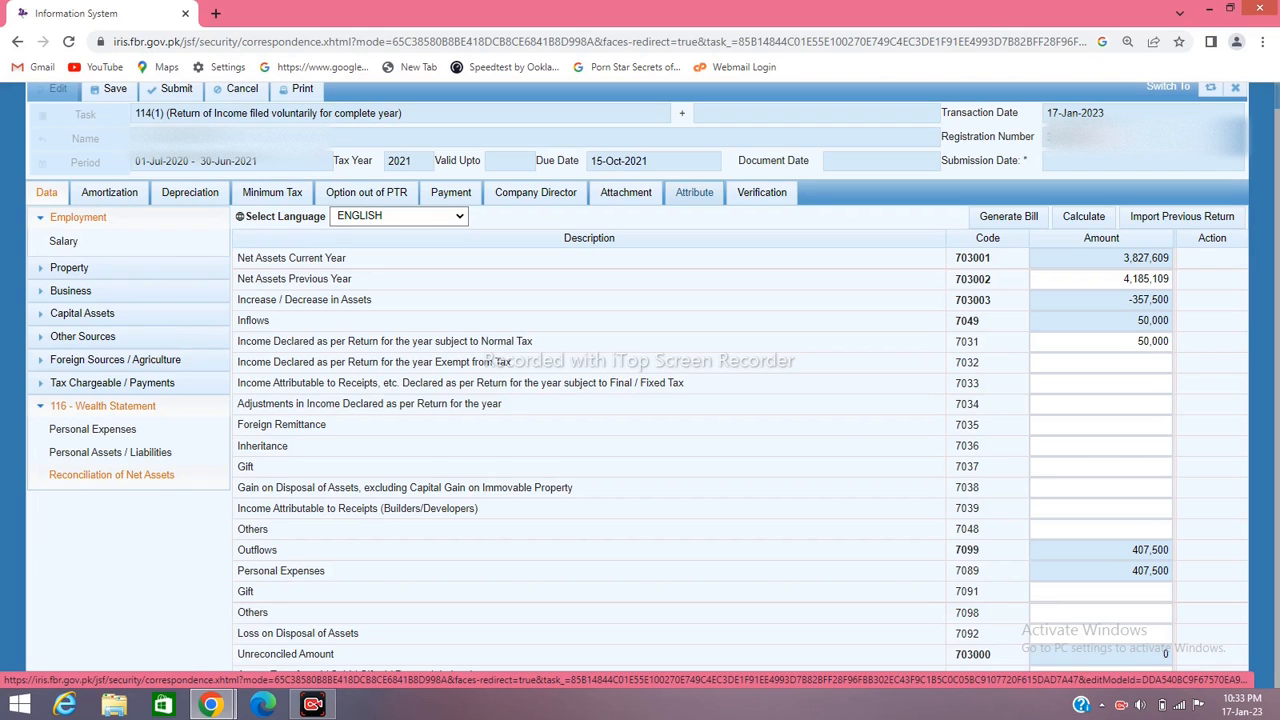
# Set Residence Status to Non_Resident in the return's attributes
pyautogui.click(694, 192)
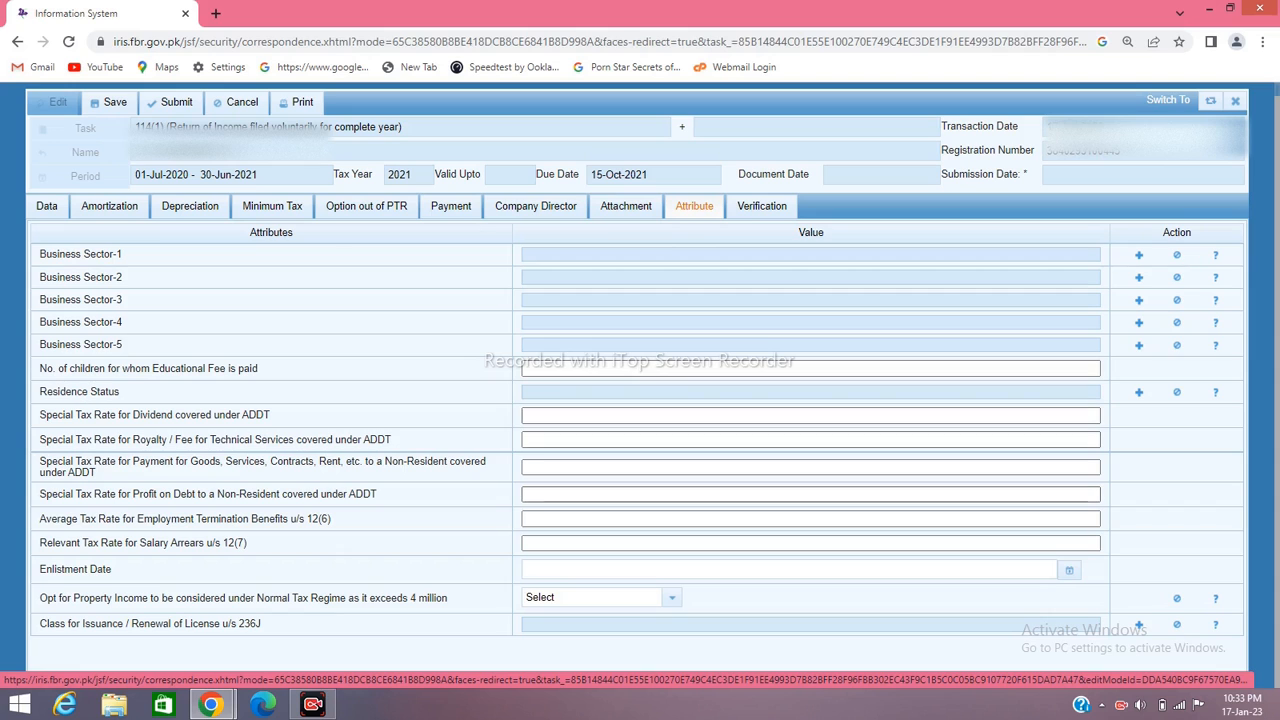
pyautogui.click(1139, 392)
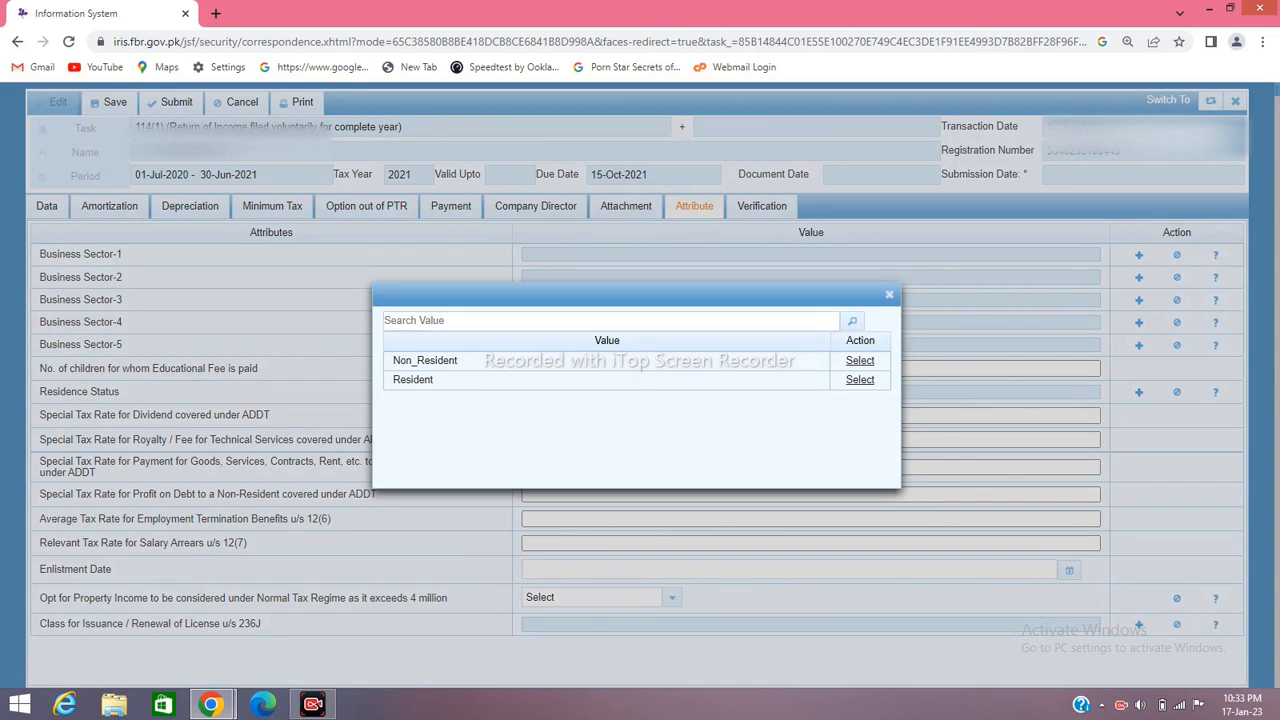
pyautogui.click(860, 361)
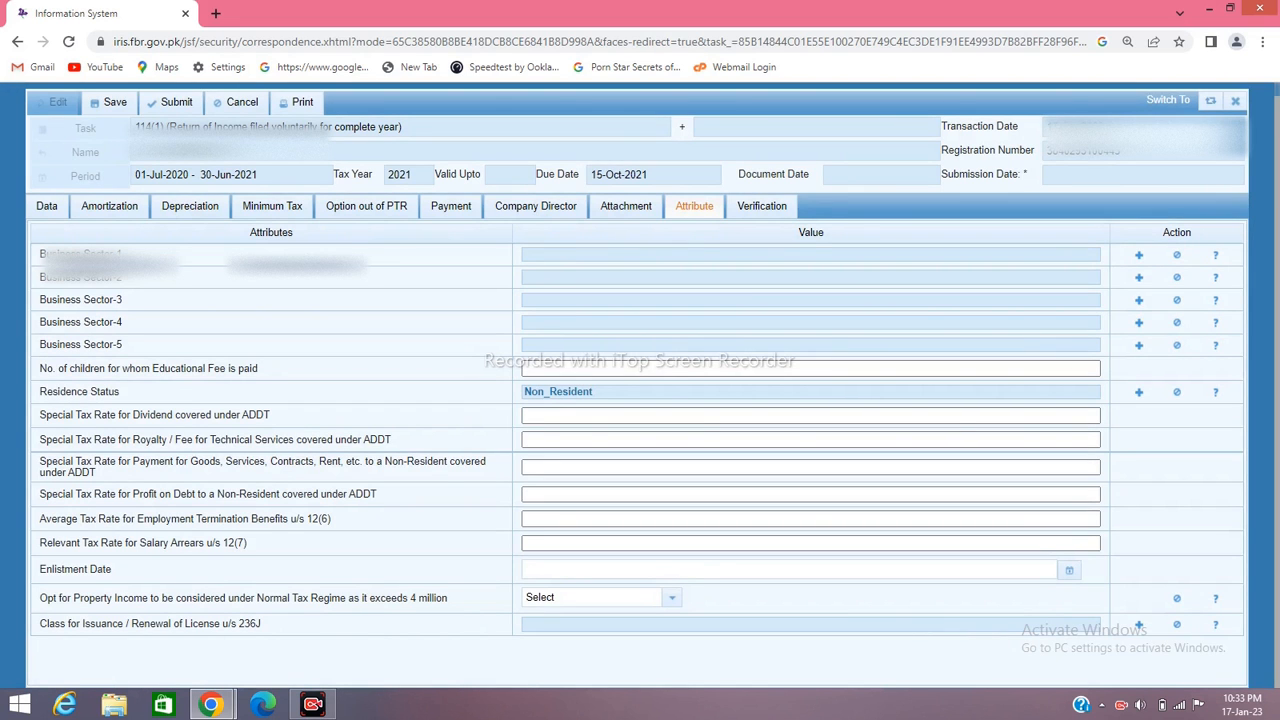
pyautogui.click(762, 206)
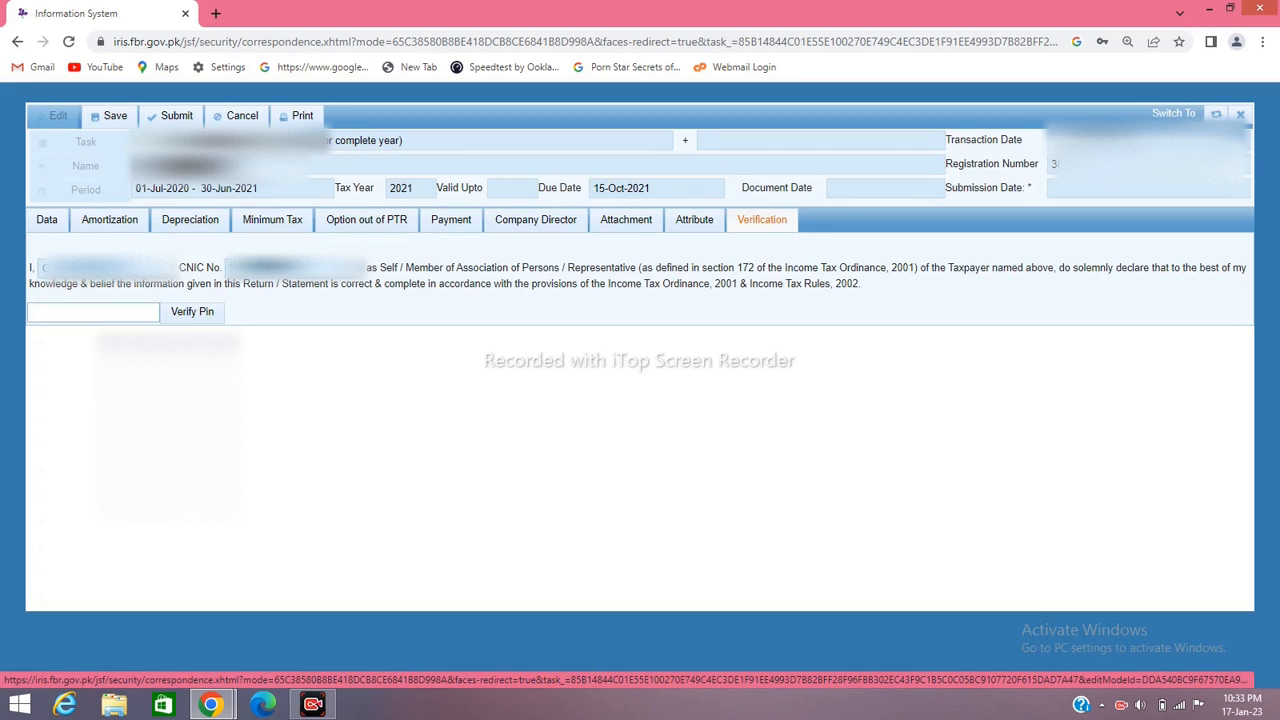
# Submit the verification PIN, which is rejected as a wrong code, and return to the inbox
pyautogui.click(93, 312)
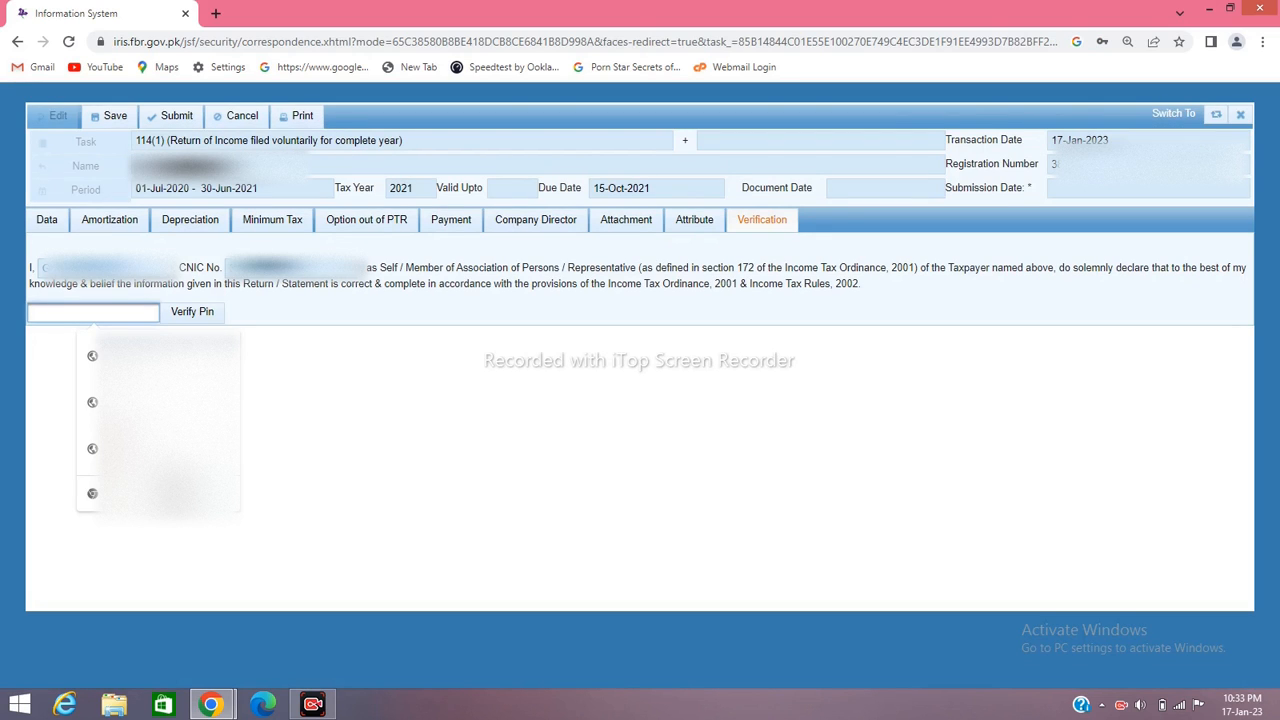
pyautogui.write('••••')
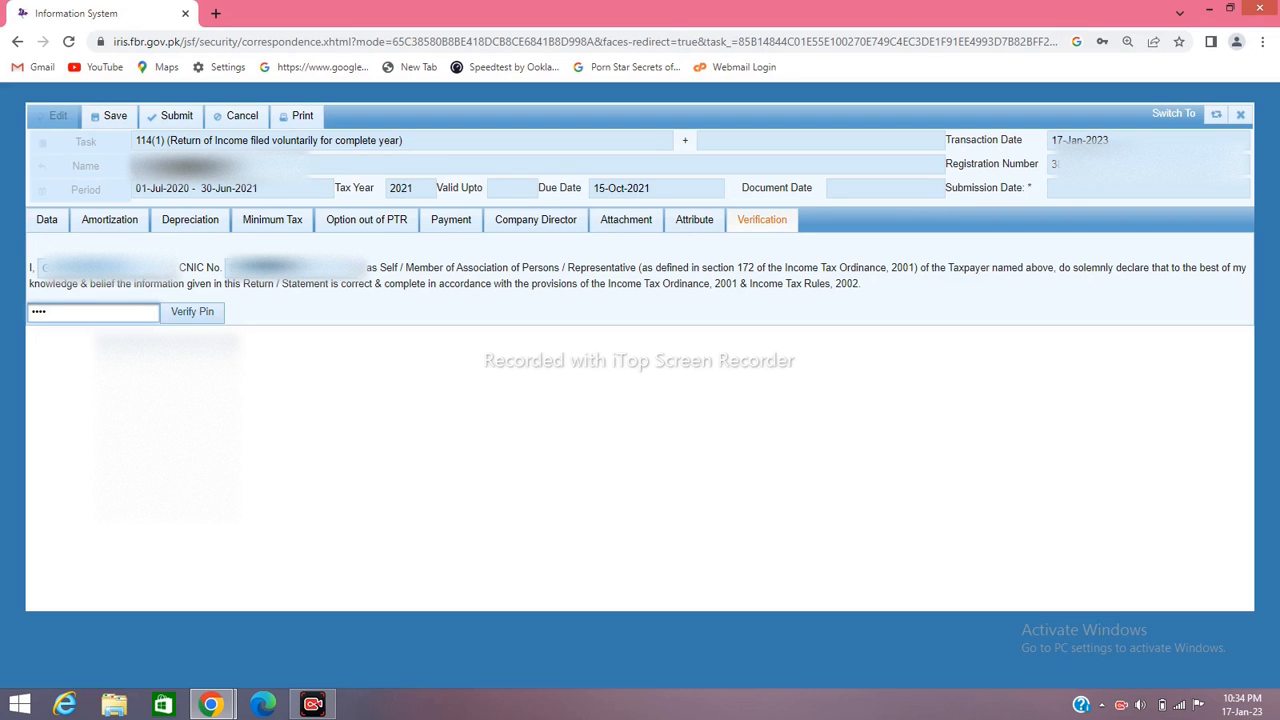
pyautogui.click(192, 312)
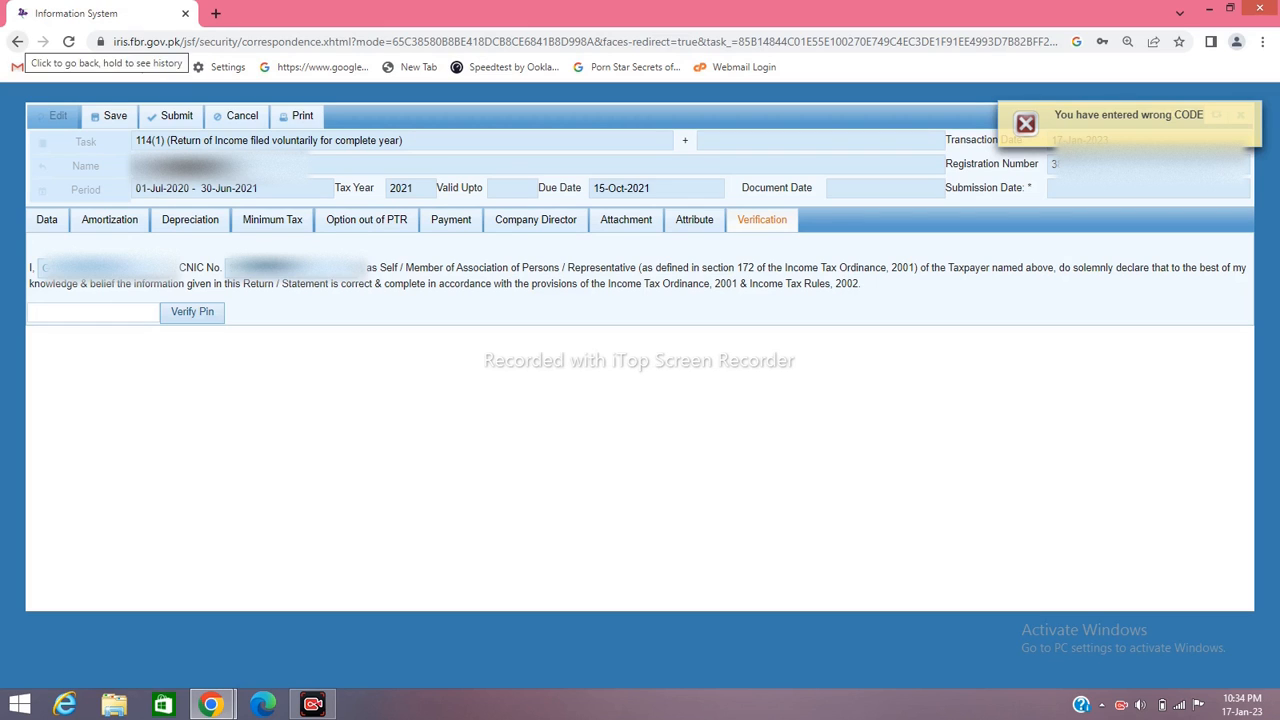
pyautogui.click(17, 41)
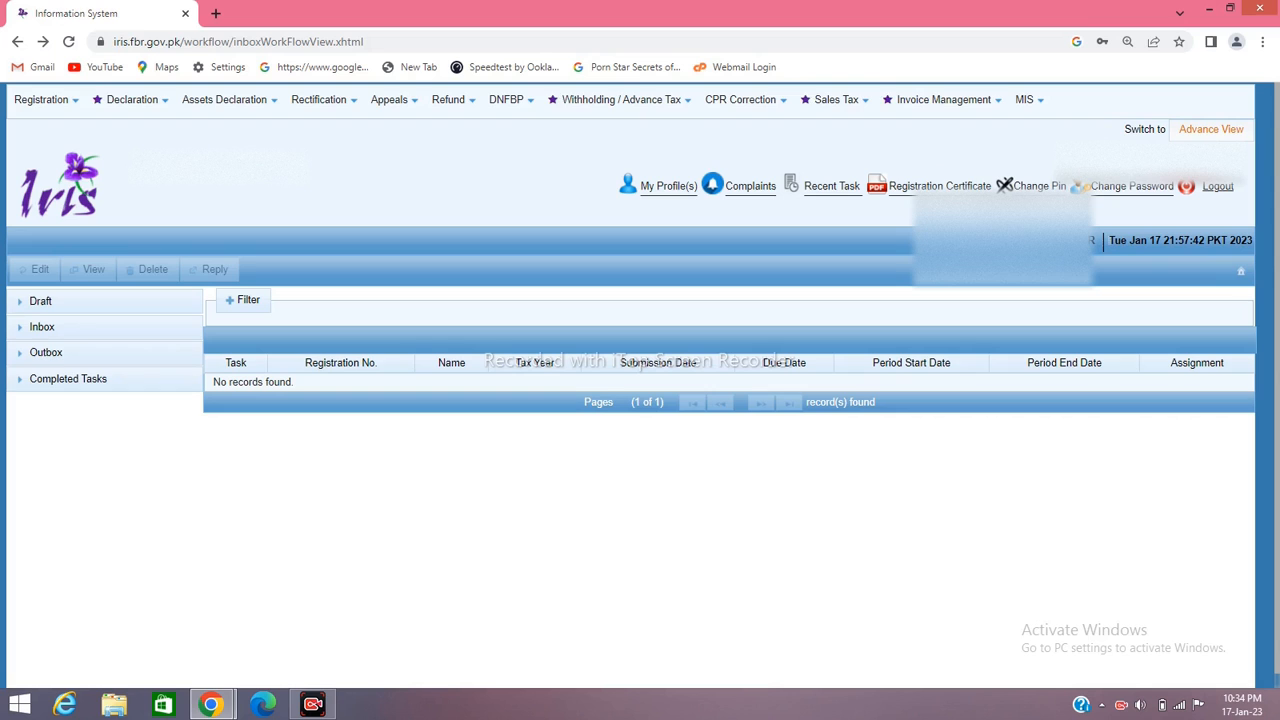
# Change the IRIS PIN by entering and confirming a new one
pyautogui.click(1030, 186)
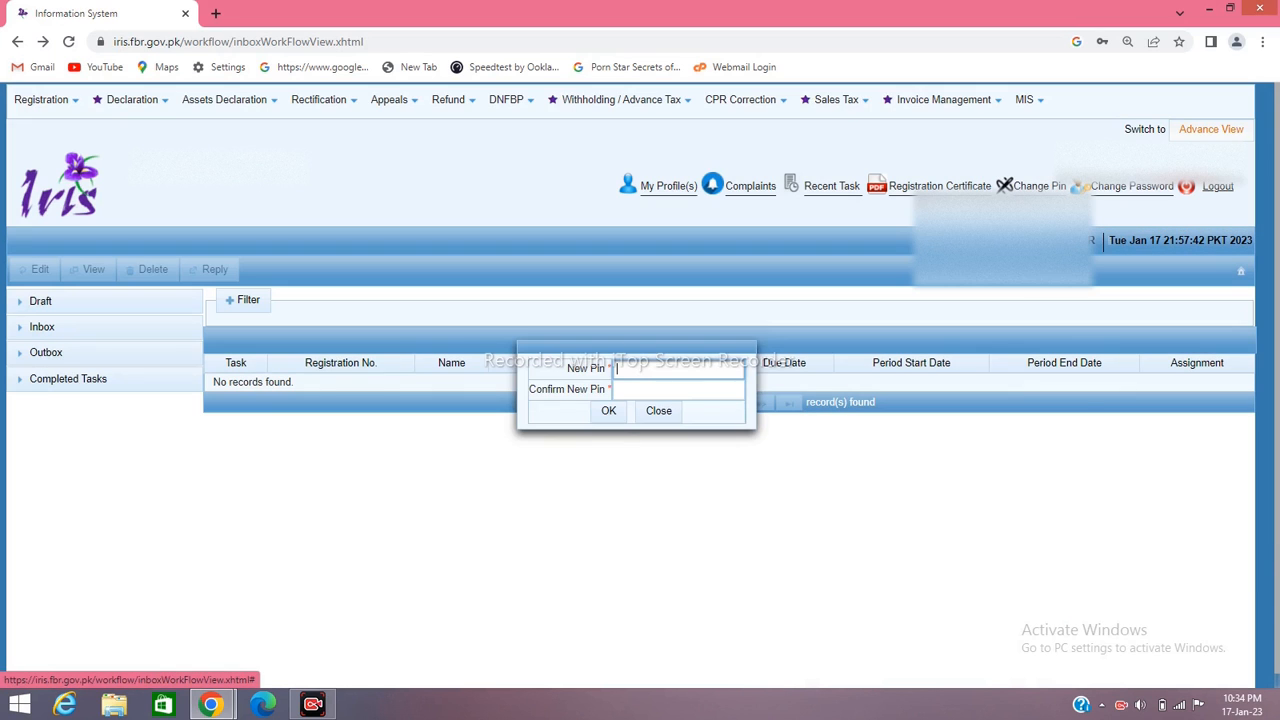
pyautogui.write('****')
pyautogui.click(678, 389)
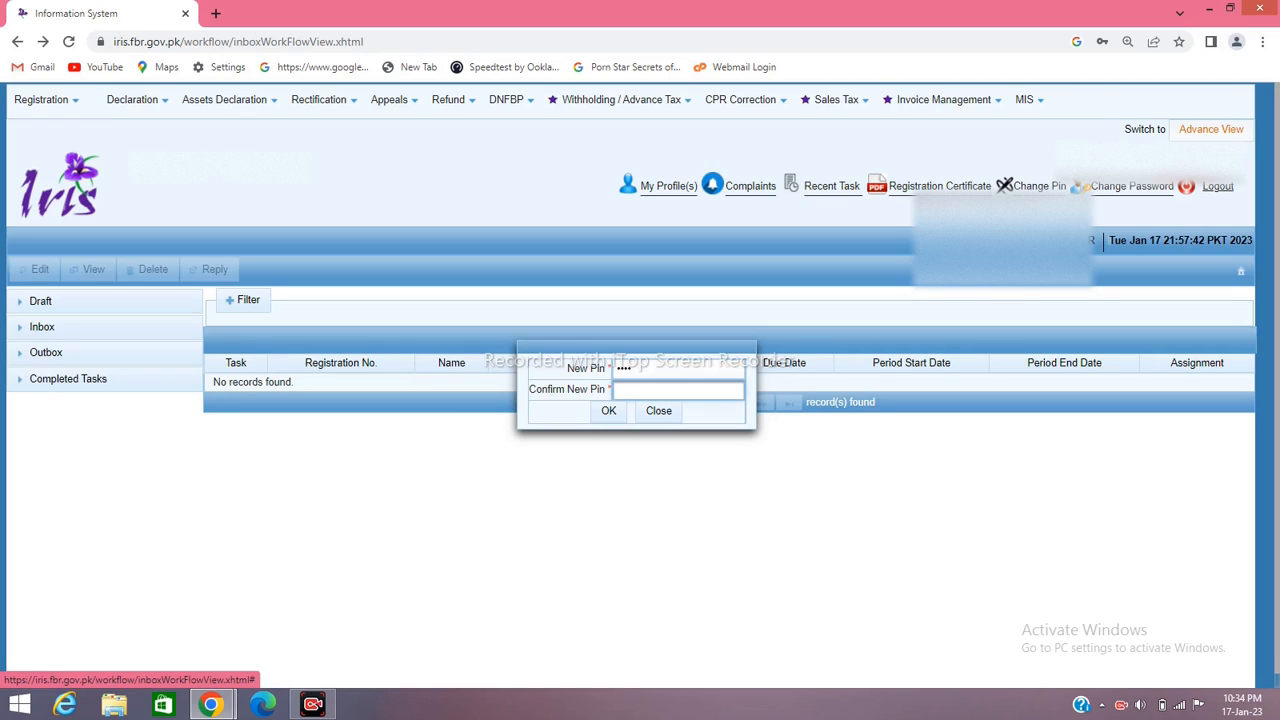
pyautogui.write('****')
pyautogui.press('Return')
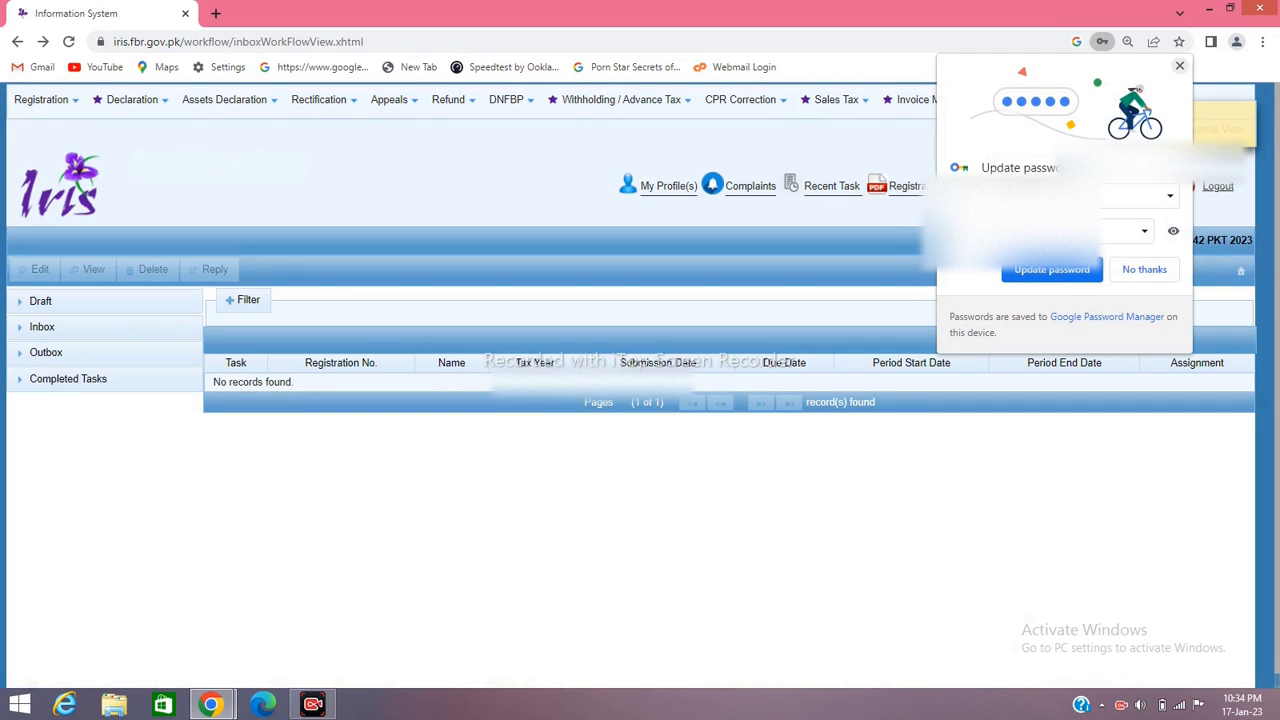
pyautogui.click(1179, 66)
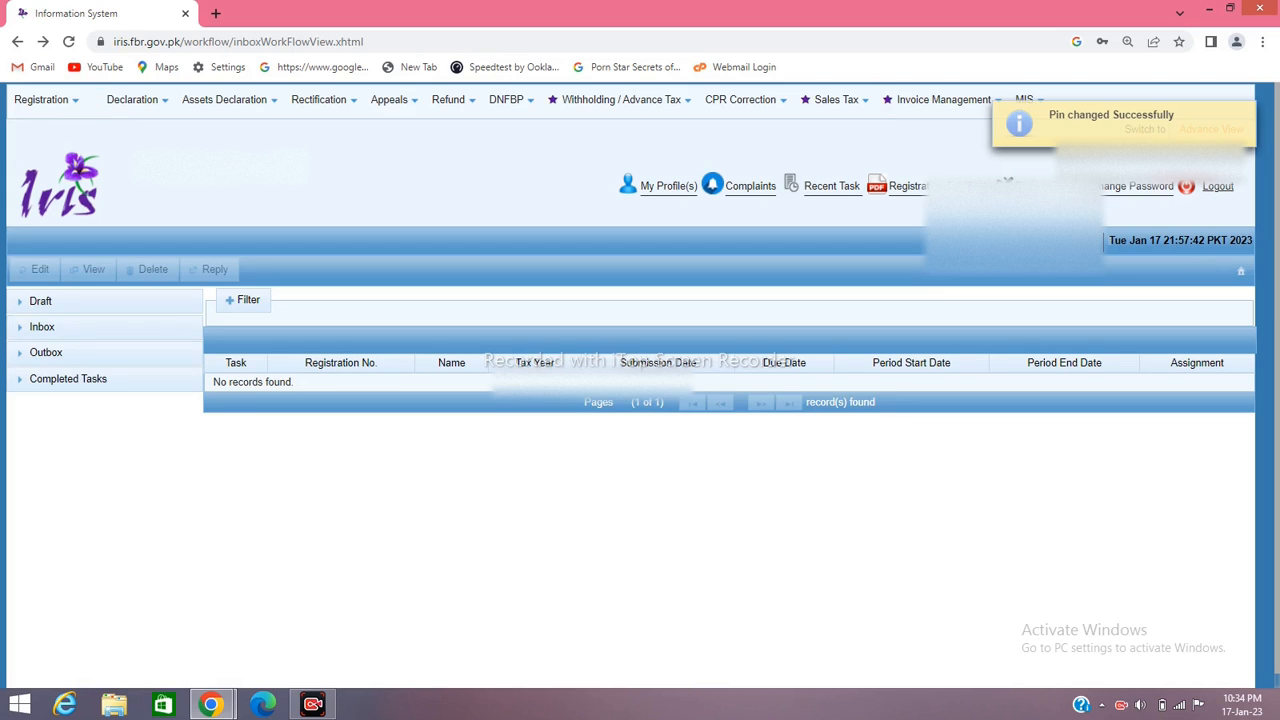
# Select the tax year 2021 114(1) return in Draft > Declaration (NEW)
pyautogui.click(40, 301)
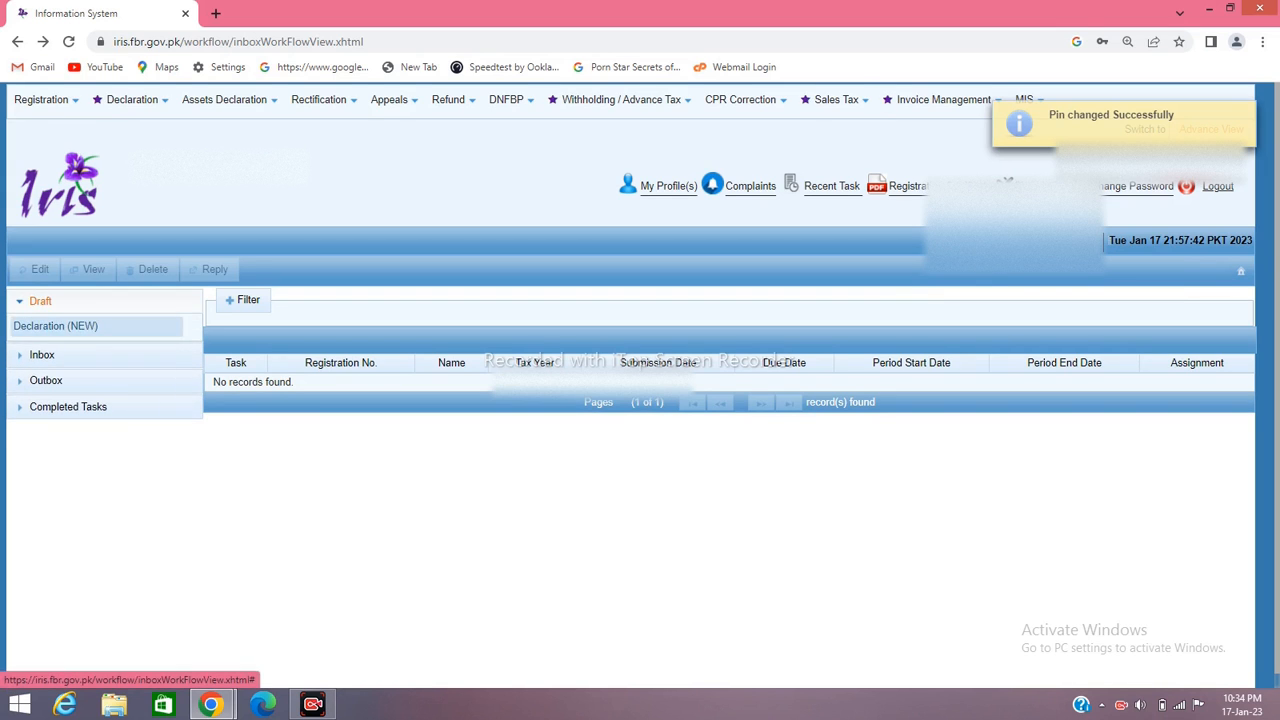
pyautogui.click(60, 327)
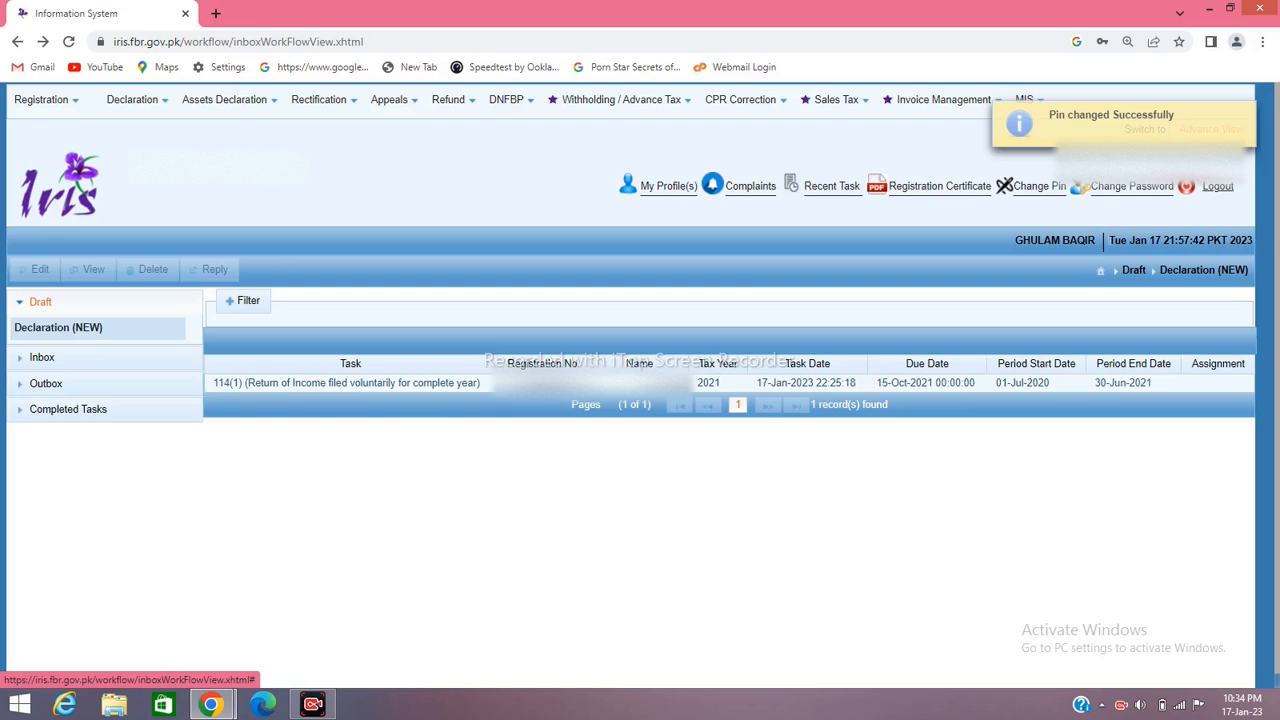
pyautogui.click(300, 383)
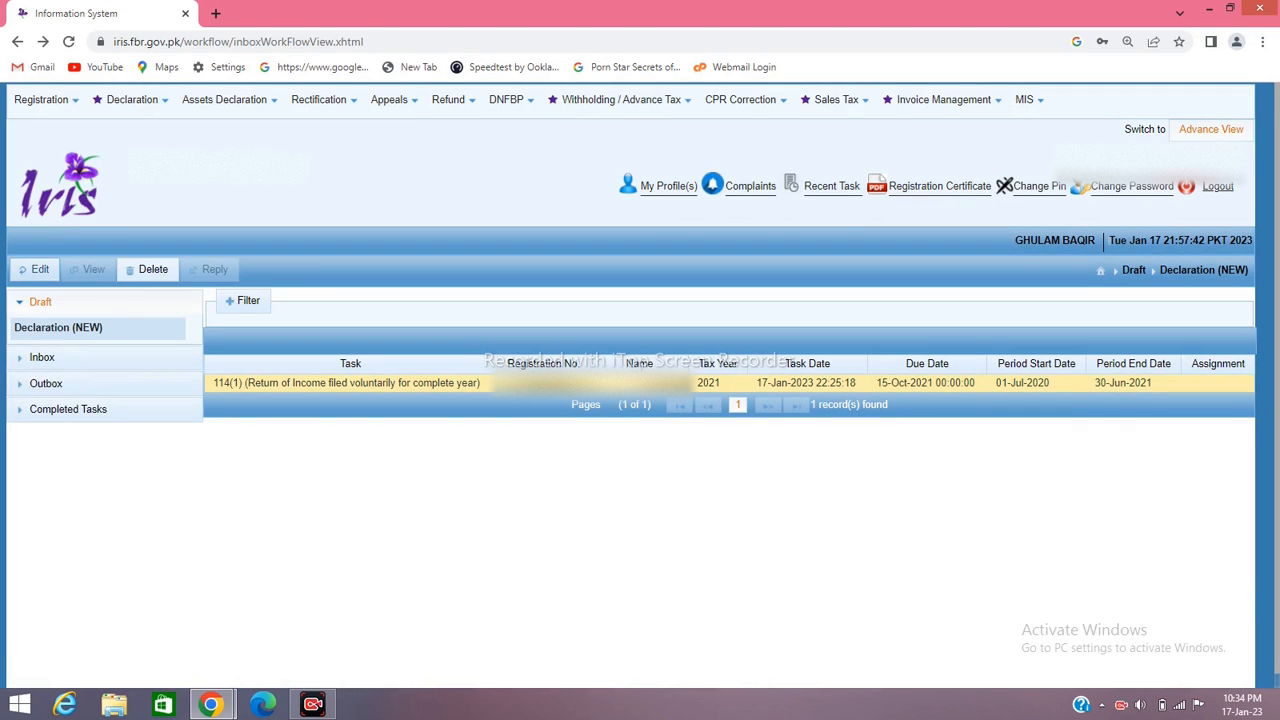
# Reopen the draft 2021 return and verify it with the new PIN
pyautogui.click(35, 269)
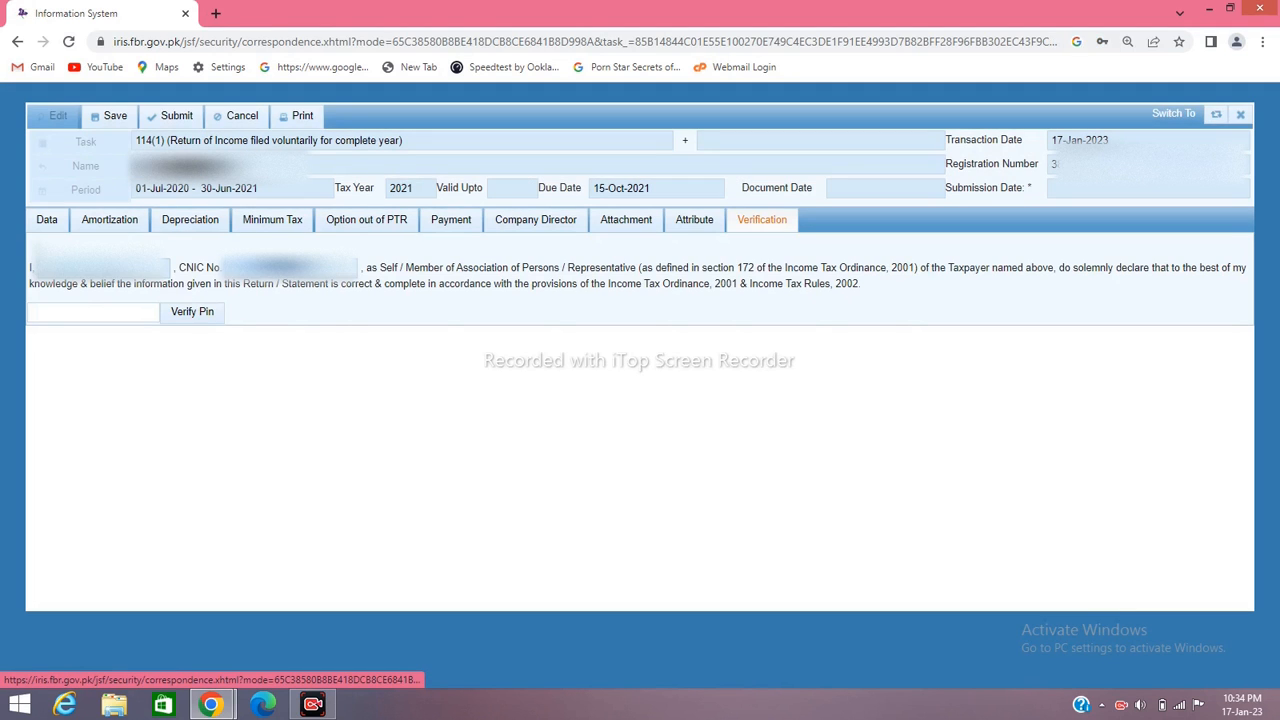
pyautogui.click(93, 312)
pyautogui.write('••••')
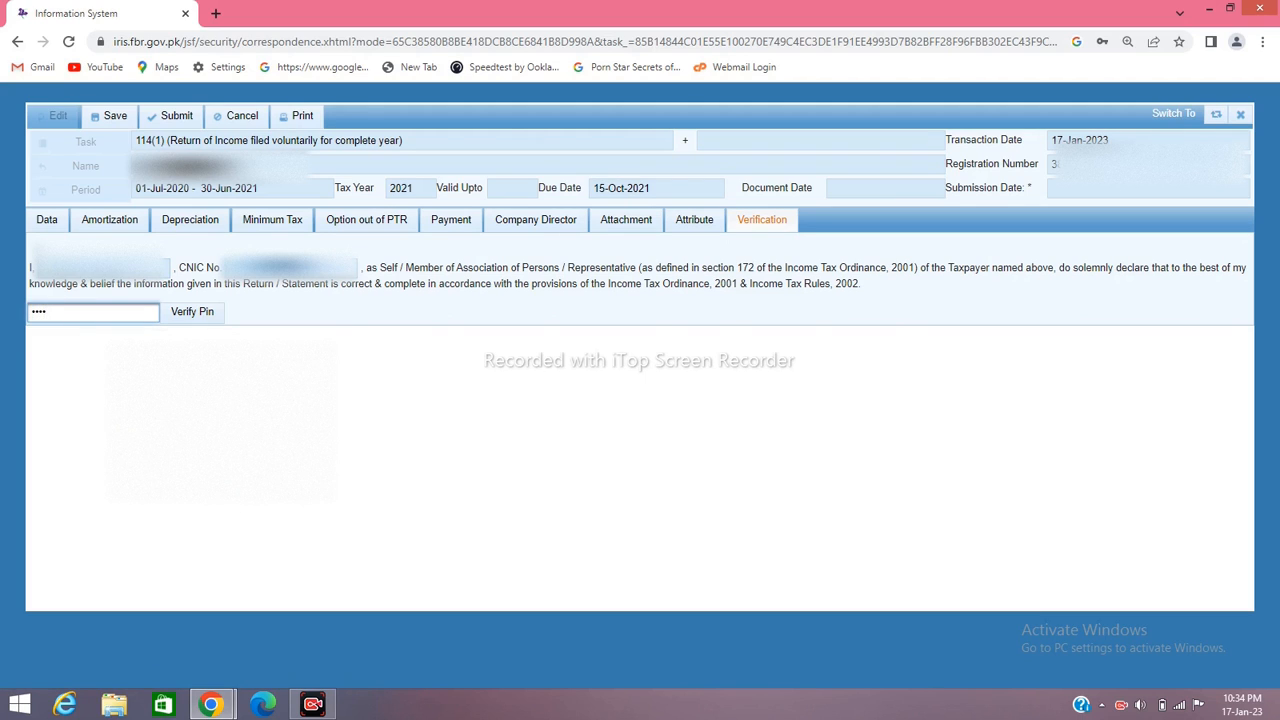
pyautogui.click(192, 311)
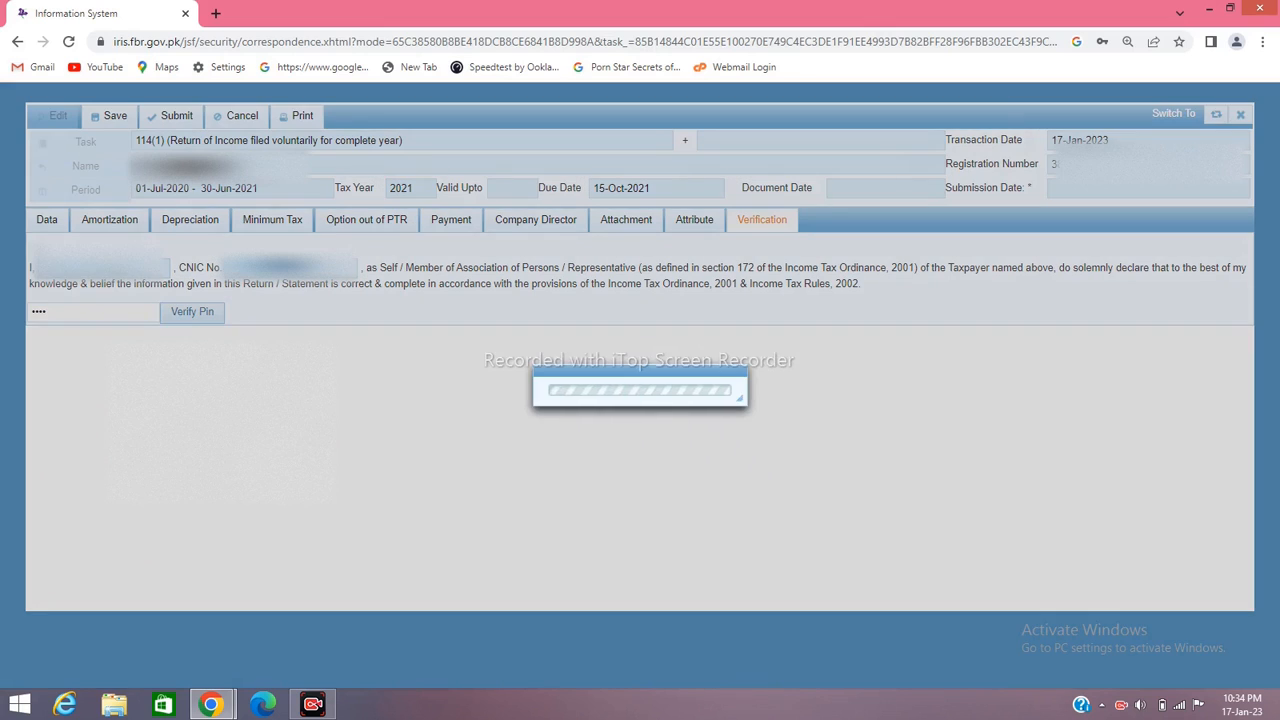